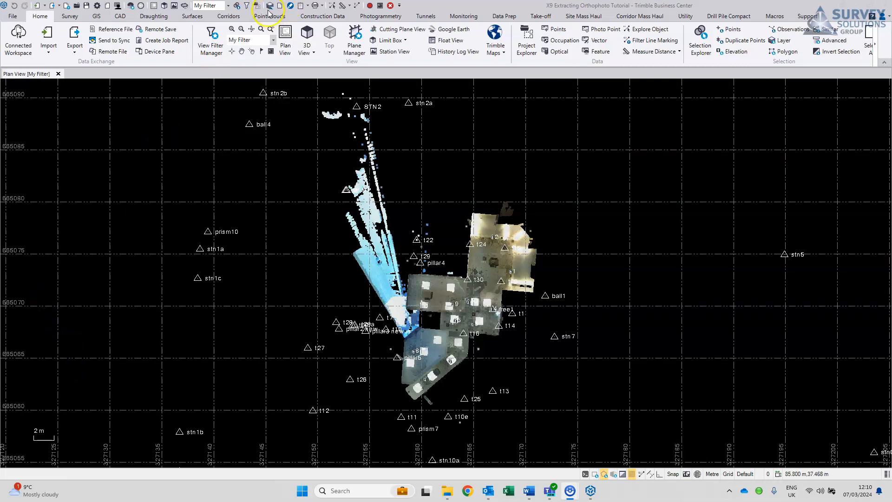
Step: Show the View Filter Manager and Project Explorer, and bring up the point cloud tools
left_click(247, 5)
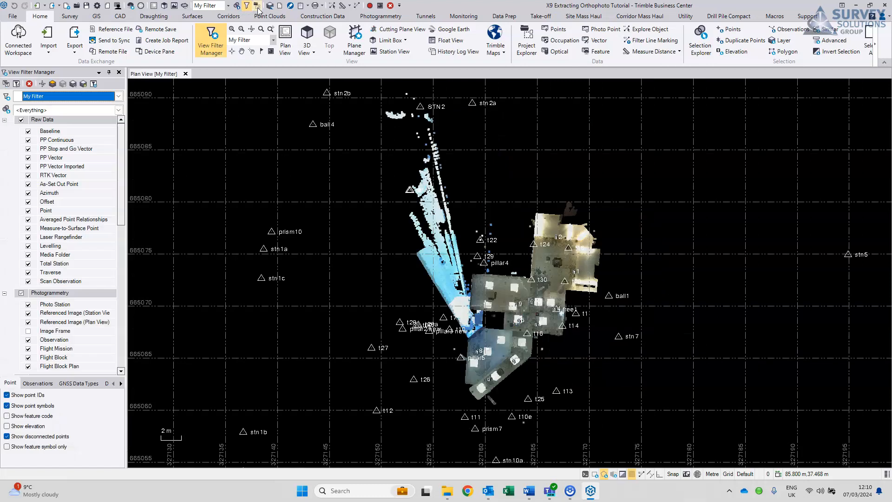
left_click(257, 6)
left_click(272, 30)
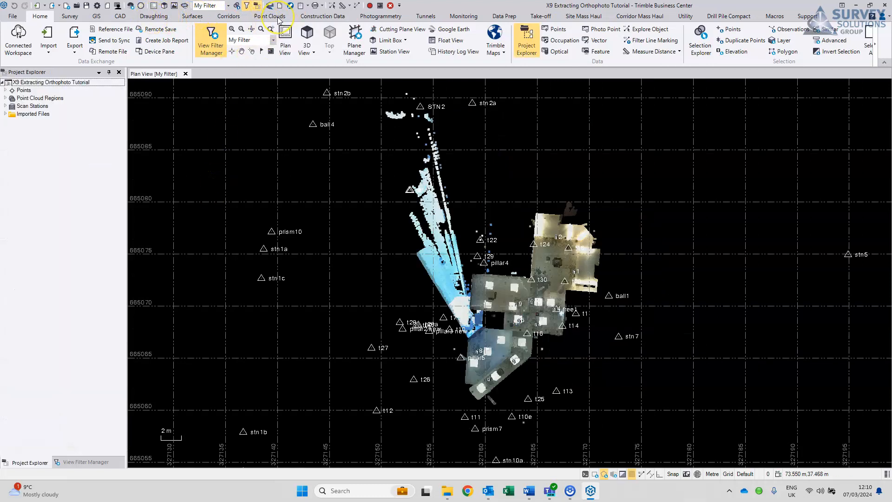
left_click(271, 16)
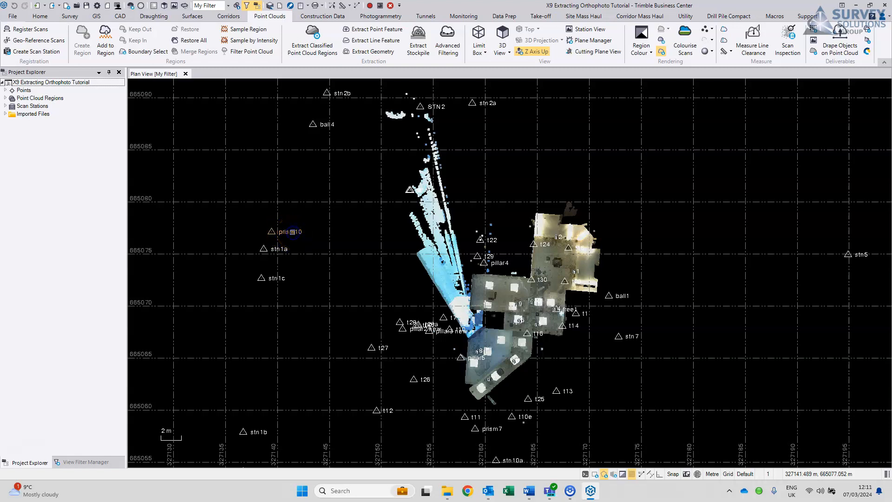
Step: Inspect the properties of the survey point prism10
right_click(292, 231)
left_click(336, 410)
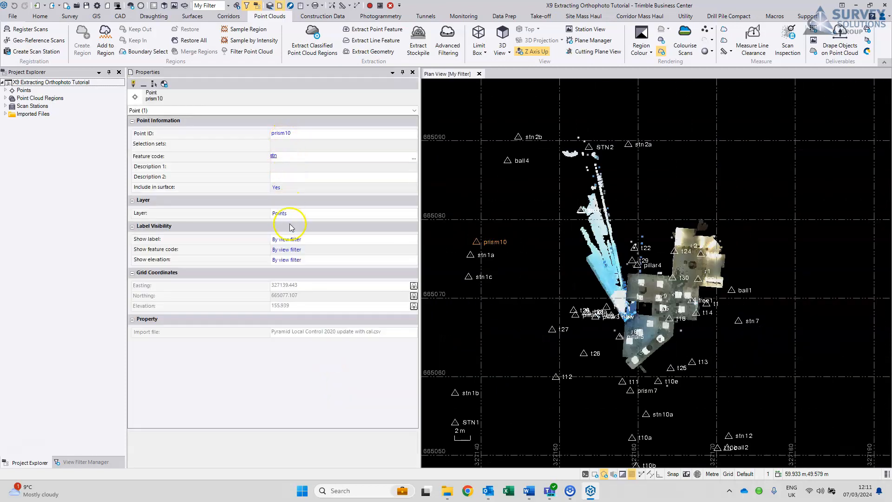
left_click(413, 72)
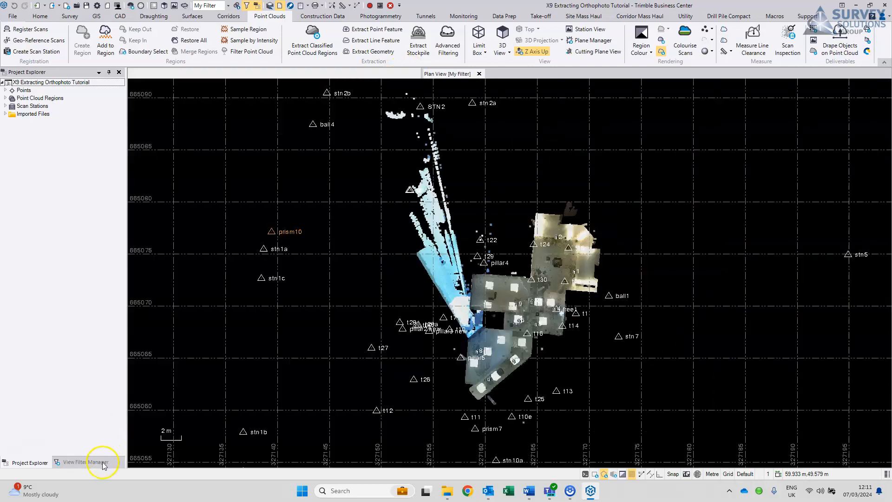
Step: Hide the raw-data points from the plan view in My Filter
left_click(96, 462)
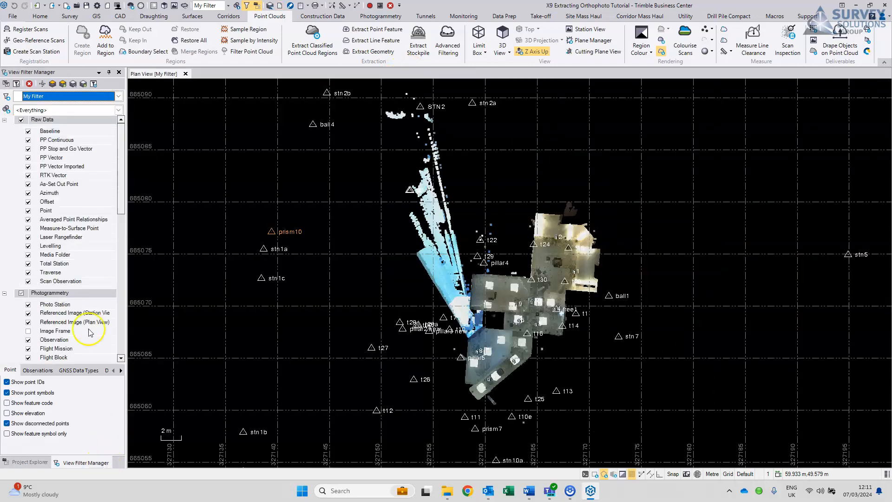
left_click(28, 211)
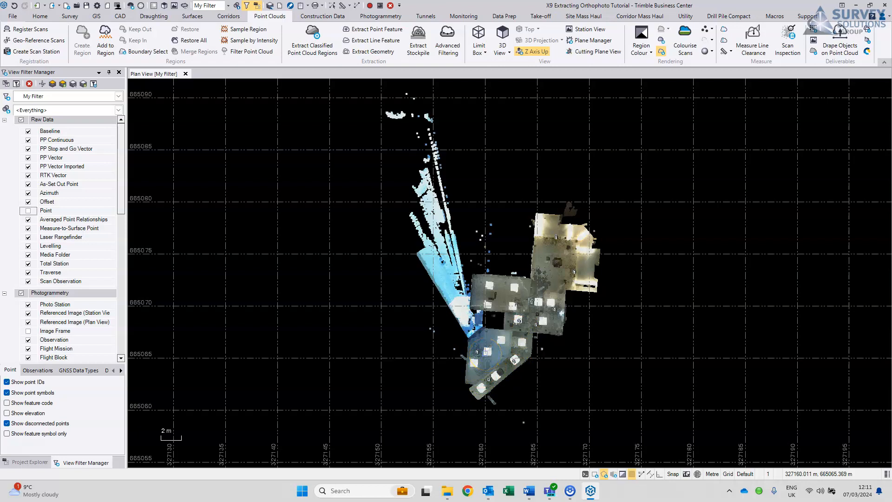
Step: Select the stray scan points outside the building's west side with a polygon that follows the outer walls of the rooms
left_click(487, 351)
left_click(604, 474)
scroll(462, 348, "up", 5)
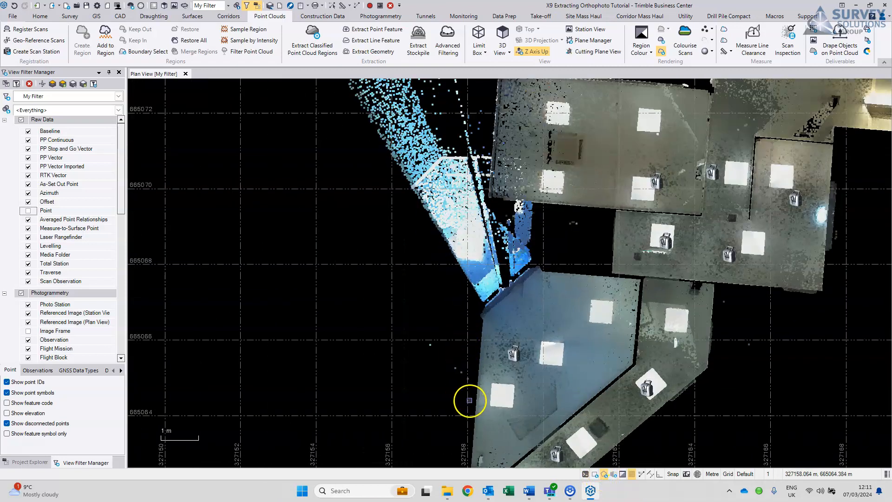
left_click(470, 400)
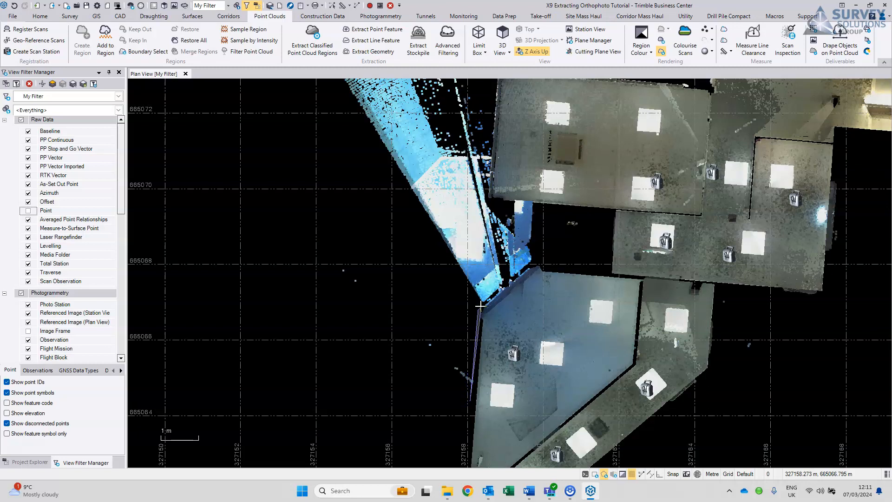
left_click(538, 257)
left_click(542, 208)
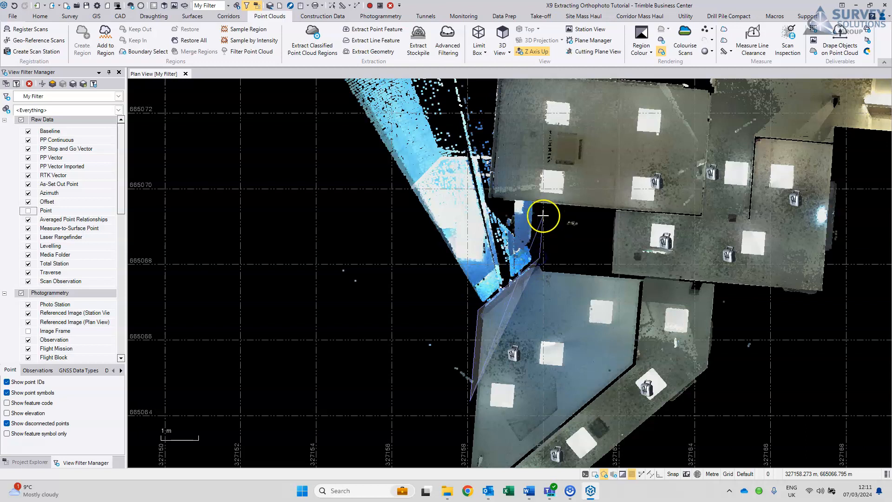
left_click(486, 200)
middle_click_drag(468, 173, 408, 301)
left_click(435, 191)
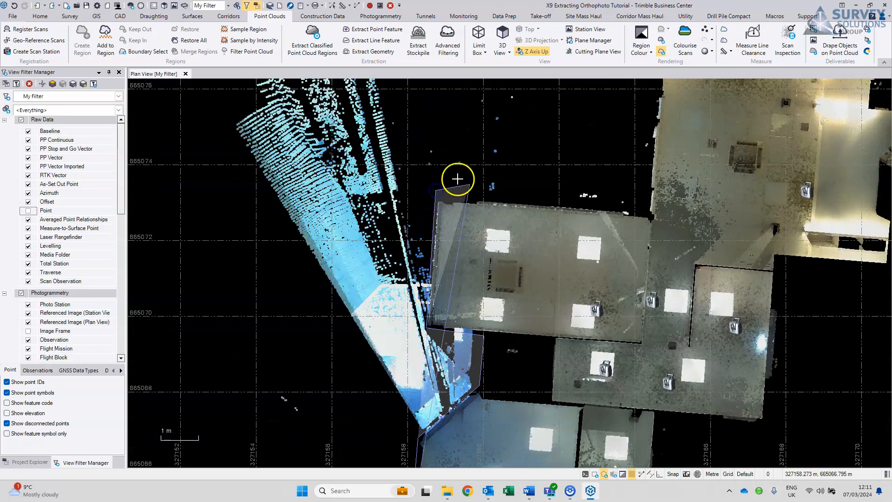
left_click(615, 202)
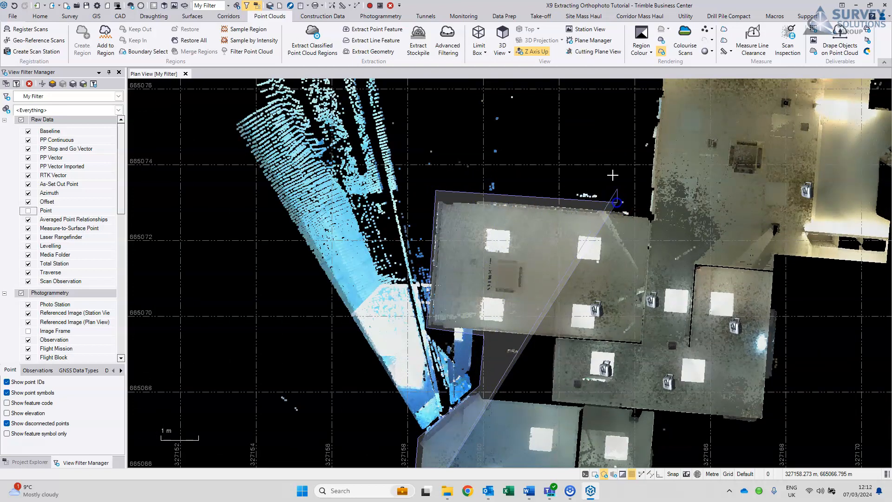
scroll(604, 144, "down", 3)
left_click(601, 144)
middle_click_drag(604, 144, 610, 320)
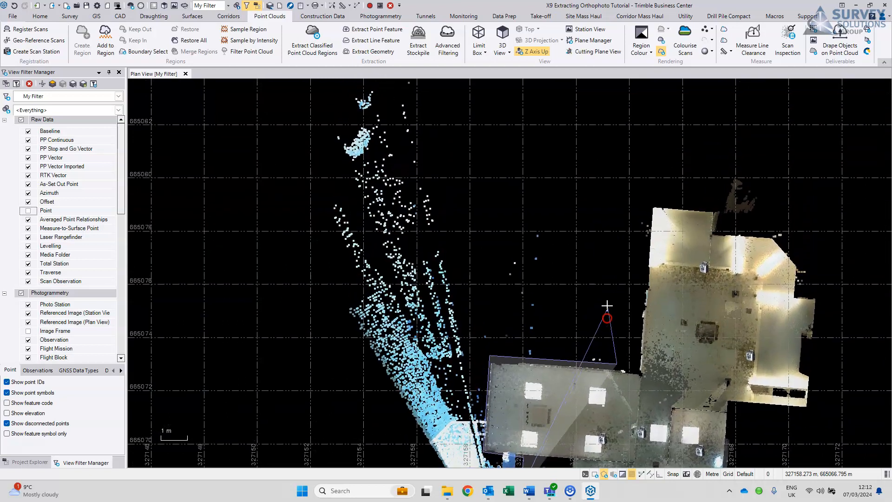
scroll(605, 276, "down", 1)
left_click(582, 118)
middle_click_drag(581, 119, 589, 263)
scroll(588, 264, "down", 2)
left_click(516, 135)
left_click(355, 156)
middle_click_drag(372, 283, 330, 138)
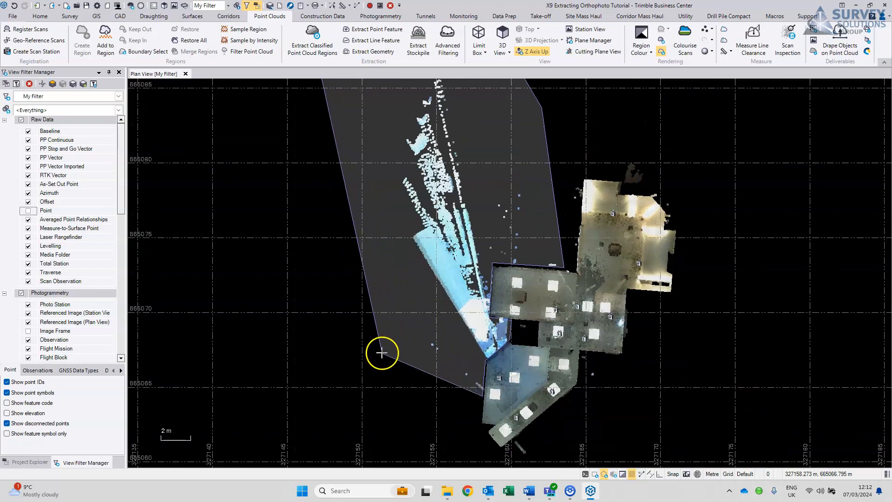
double_click(381, 352)
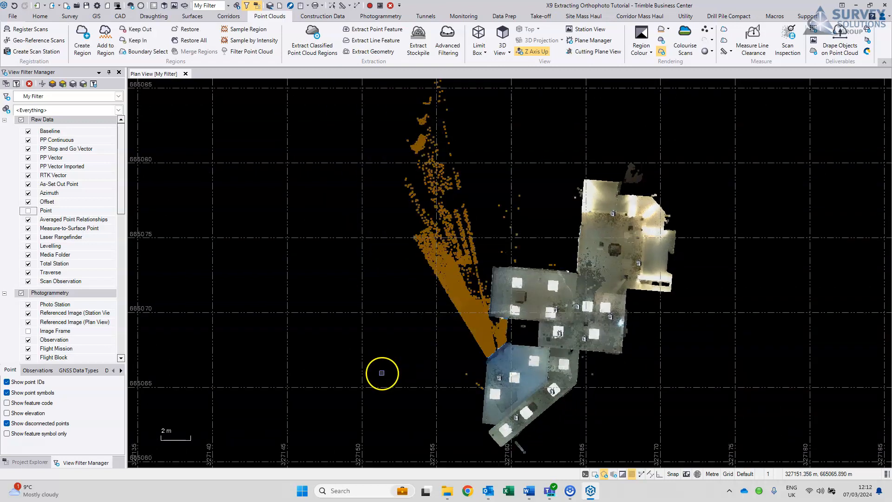
Step: Create a point cloud region named Keep Out from the selected scan points
left_click(85, 52)
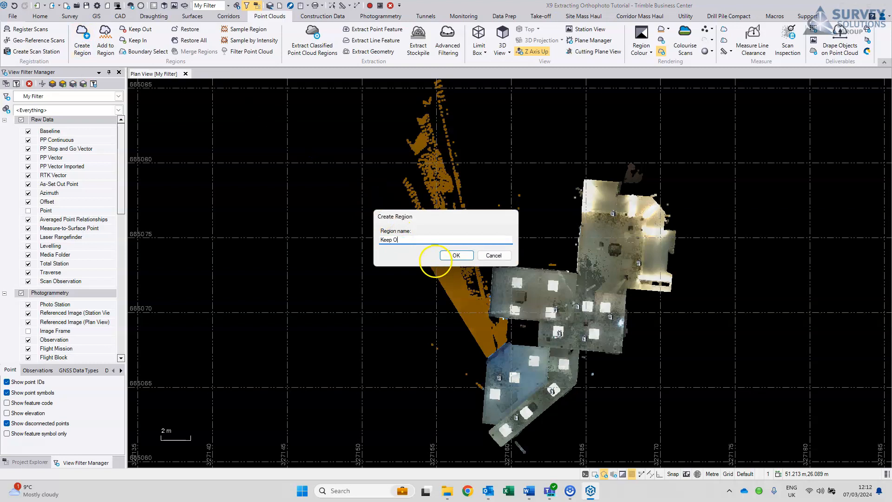
left_click(449, 257)
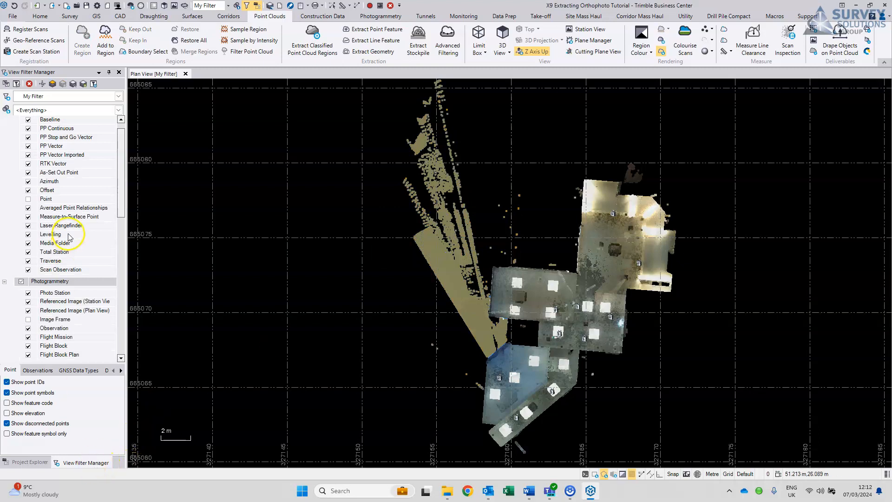
Step: Hide the Keep Out point cloud region in My Filter
scroll(68, 236, "down", 9)
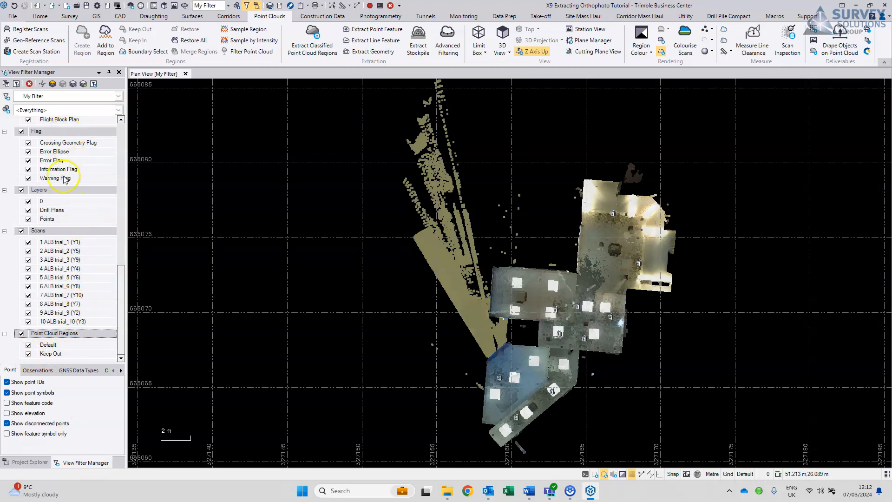
left_click(28, 354)
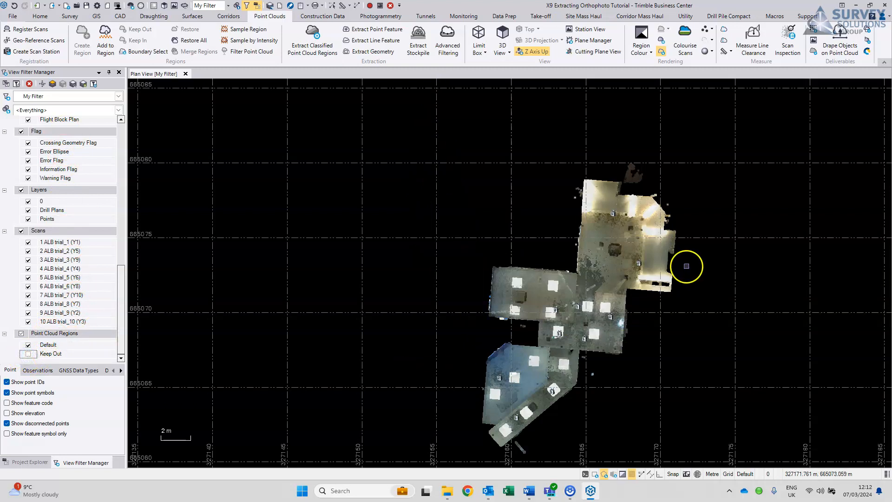
Step: Select the brightly lit northern room and its surrounding stray scan points with a polygon
middle_click_drag(668, 293, 533, 294)
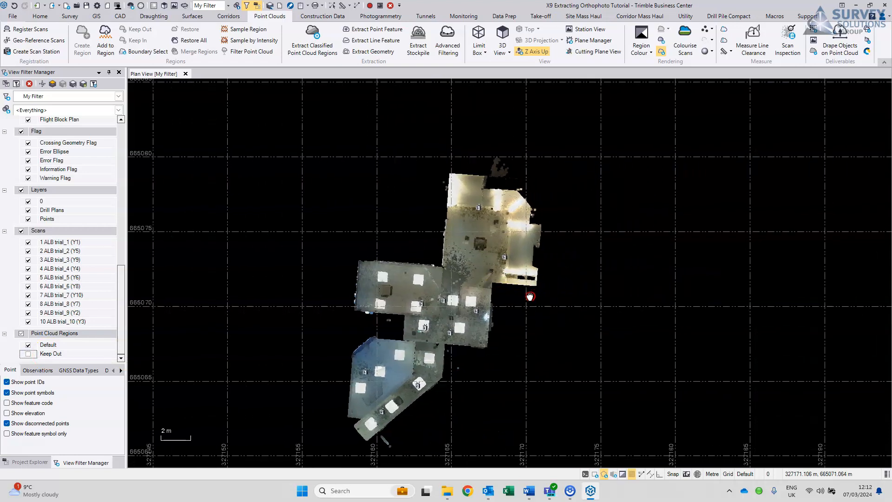
scroll(533, 294, "up", 2)
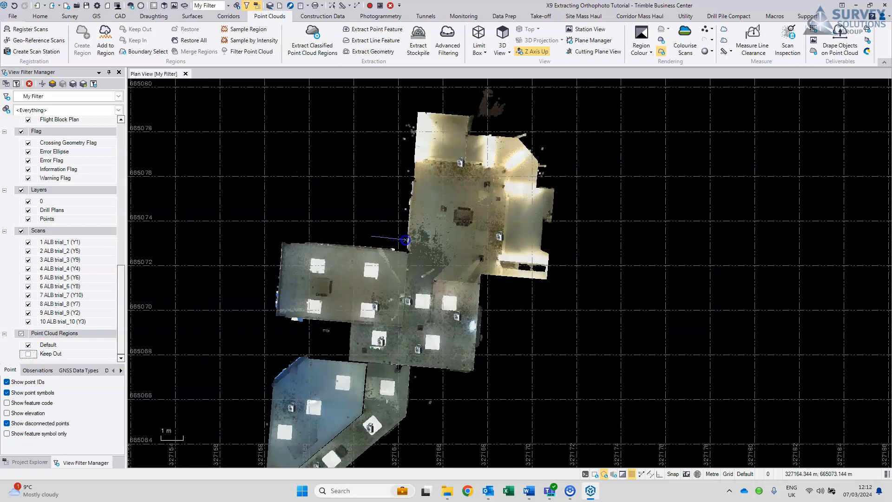
scroll(415, 240, "down", 2)
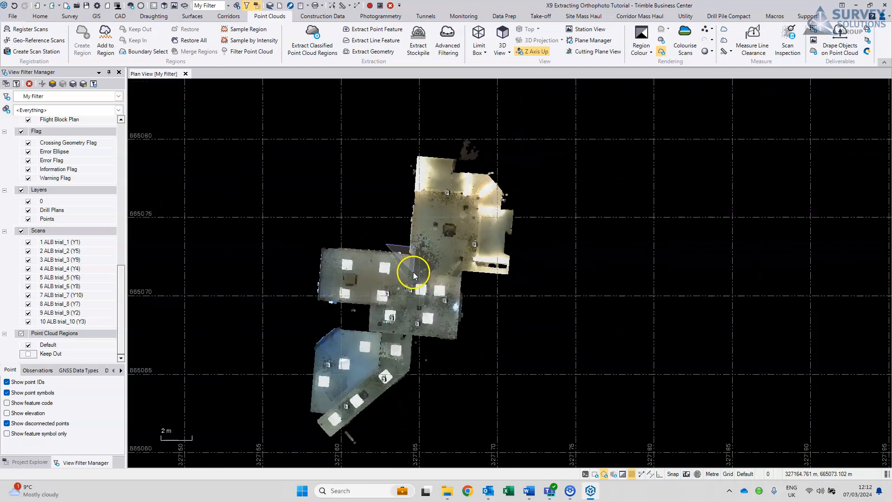
scroll(414, 274, "up", 2)
left_click(412, 288)
left_click(438, 290)
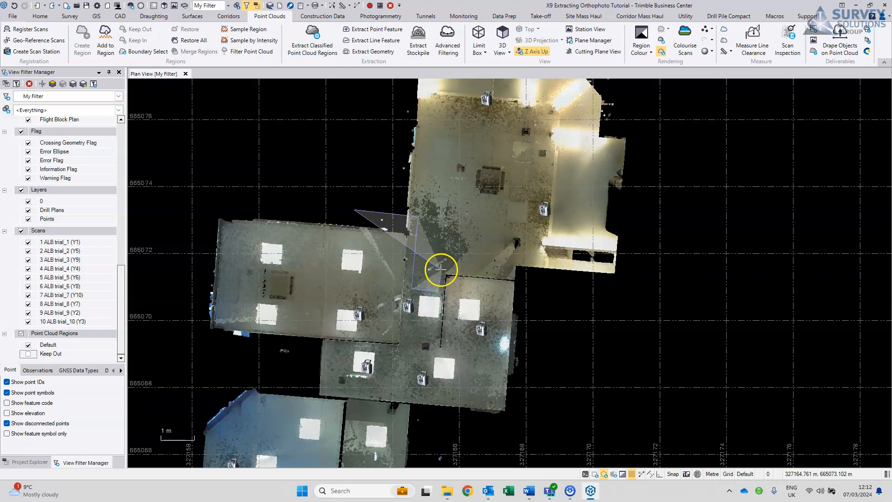
left_click(442, 268)
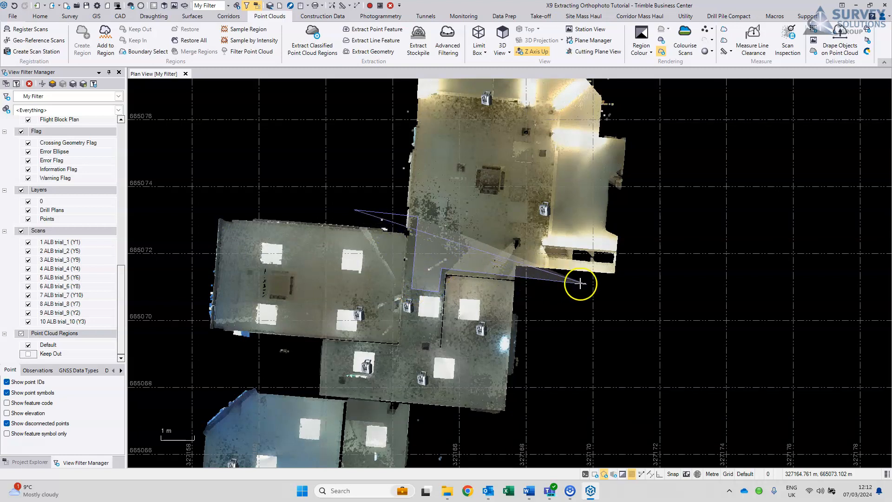
left_click(718, 293)
middle_click_drag(712, 104, 720, 275)
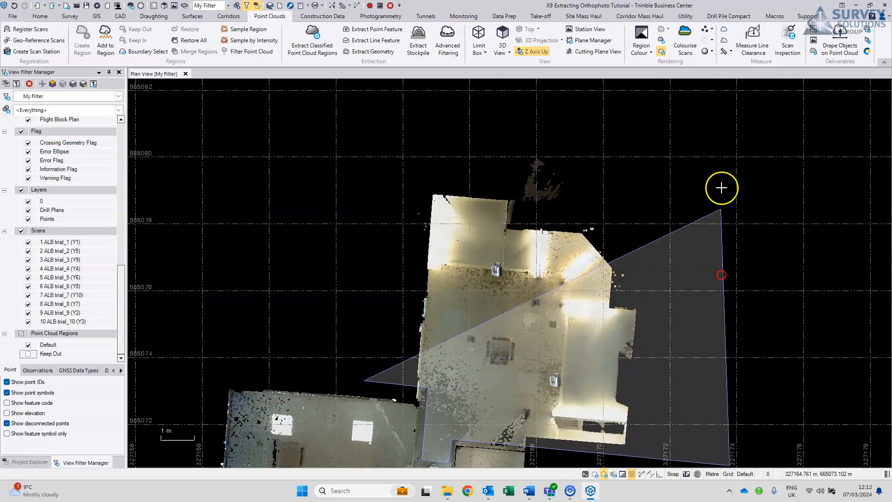
left_click(714, 146)
left_click(407, 117)
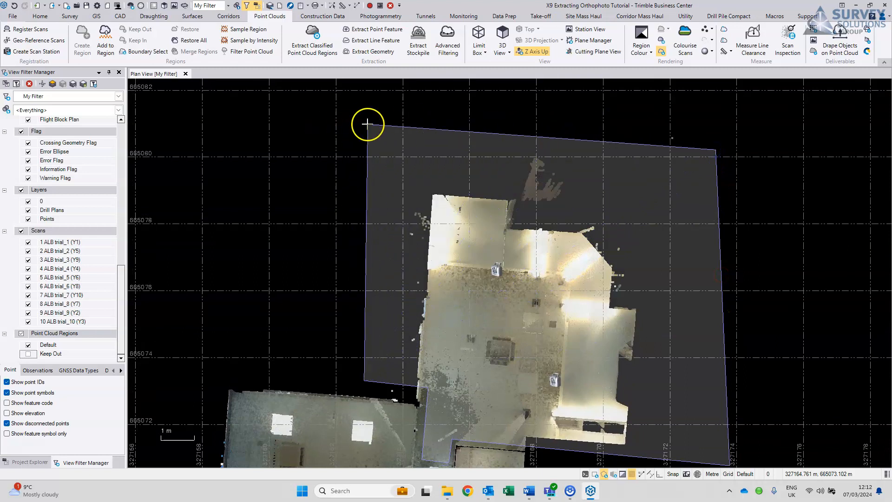
double_click(352, 110)
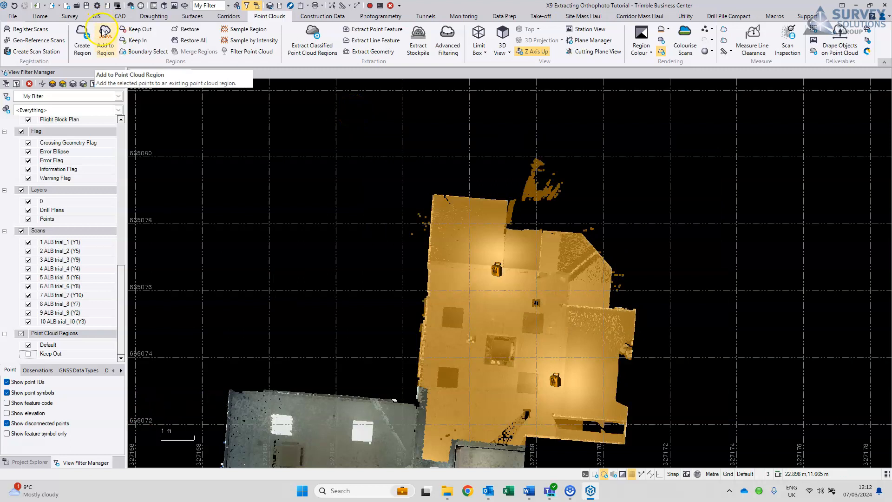
Step: Add the selected scan points to the Keep Out region
left_click(106, 51)
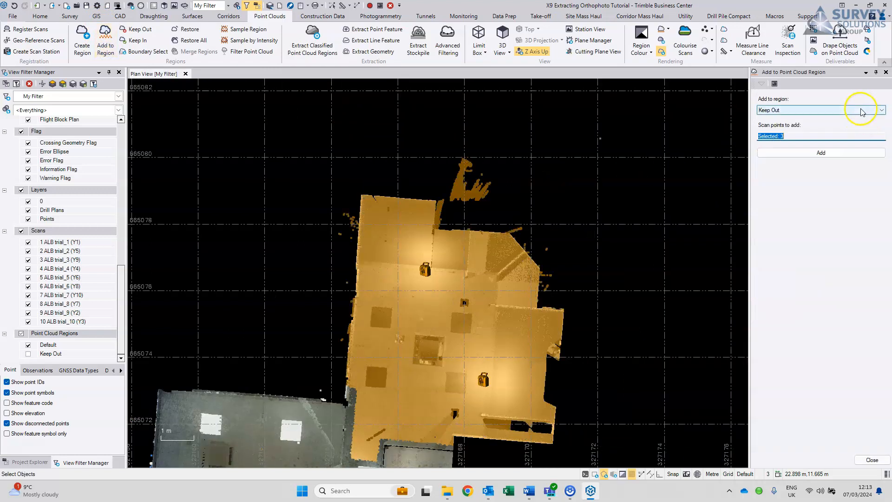
left_click(839, 160)
scroll(540, 321, "down", 1)
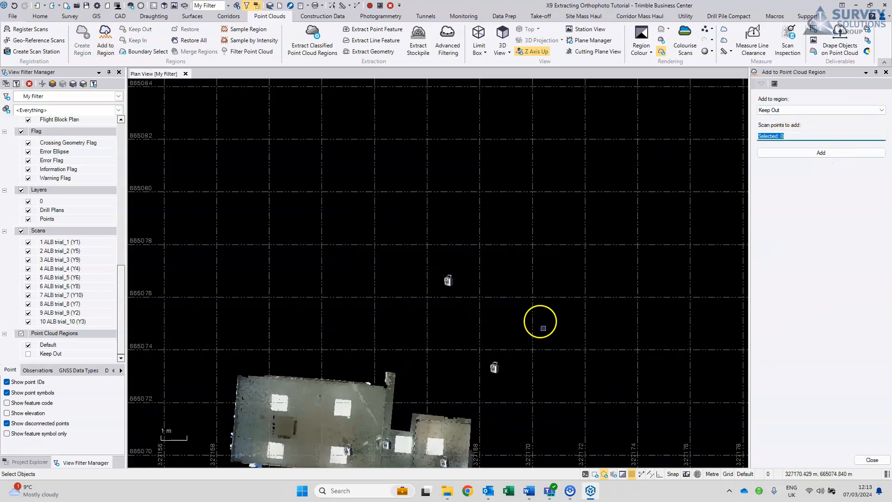
scroll(544, 334, "down", 1)
middle_click_drag(556, 377, 573, 159)
scroll(562, 285, "down", 1)
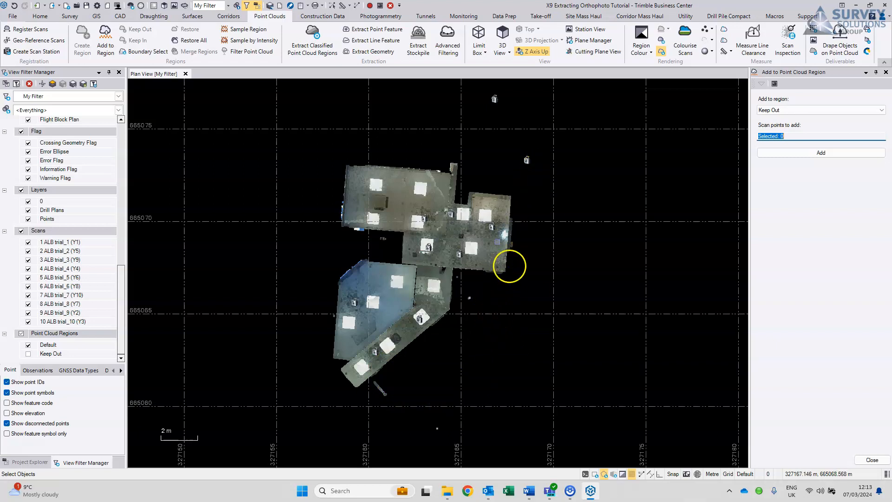
Step: Start extracting classified point cloud regions with the Indoor classification type
left_click(318, 47)
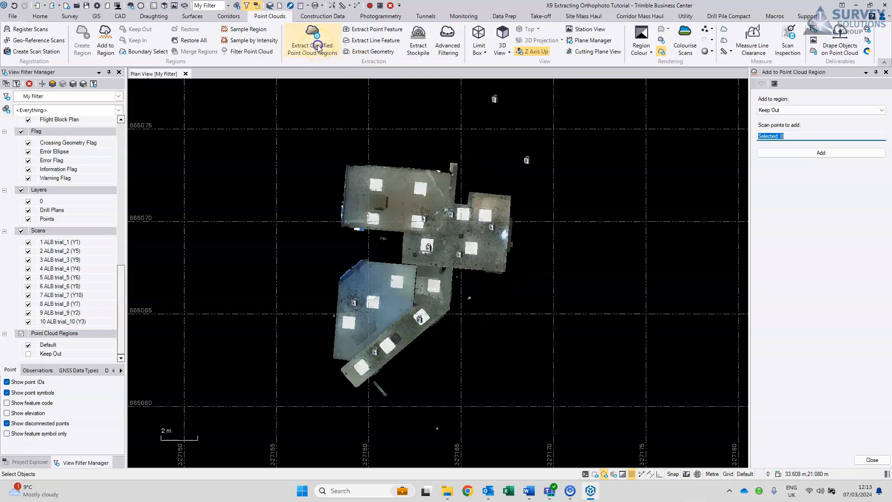
left_click(793, 125)
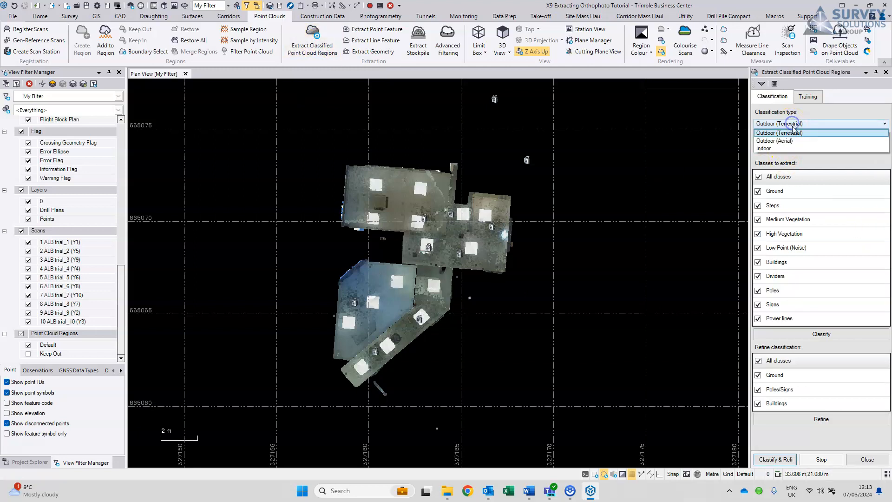
left_click(792, 149)
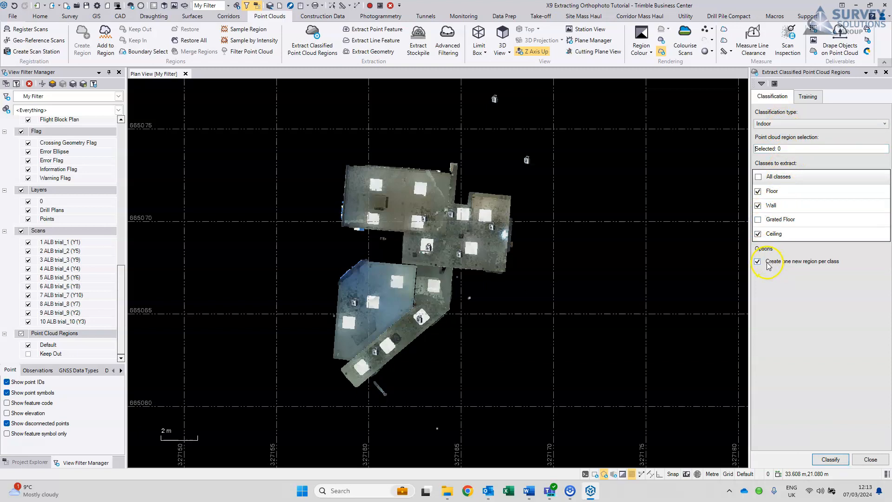
Step: Classify the Default point cloud region into Floor, Wall and Ceiling, with one new region per class
left_click(794, 148)
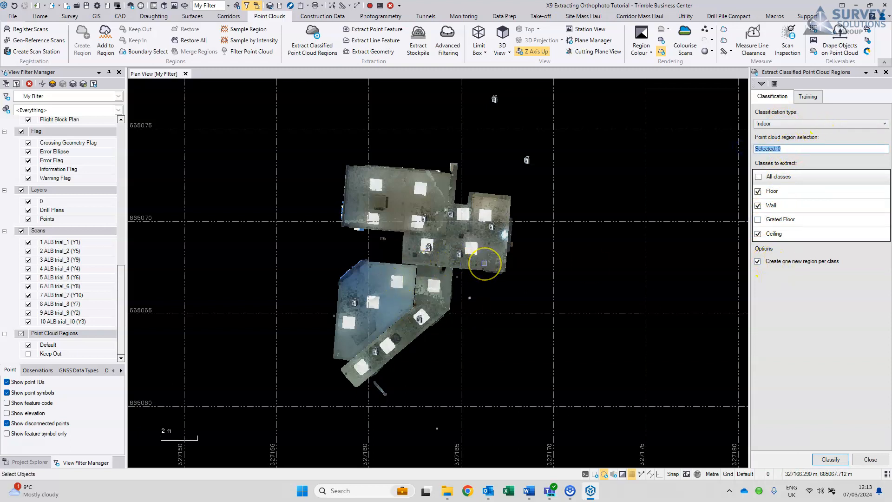
left_click(486, 264)
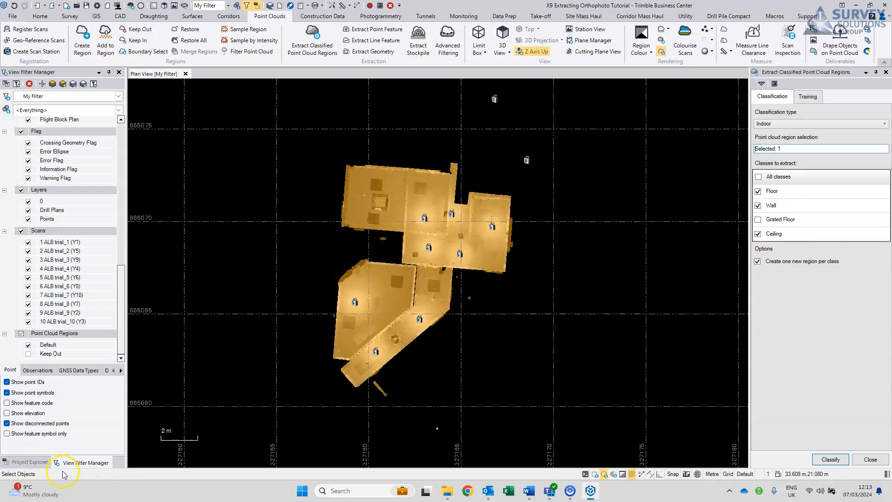
left_click(35, 465)
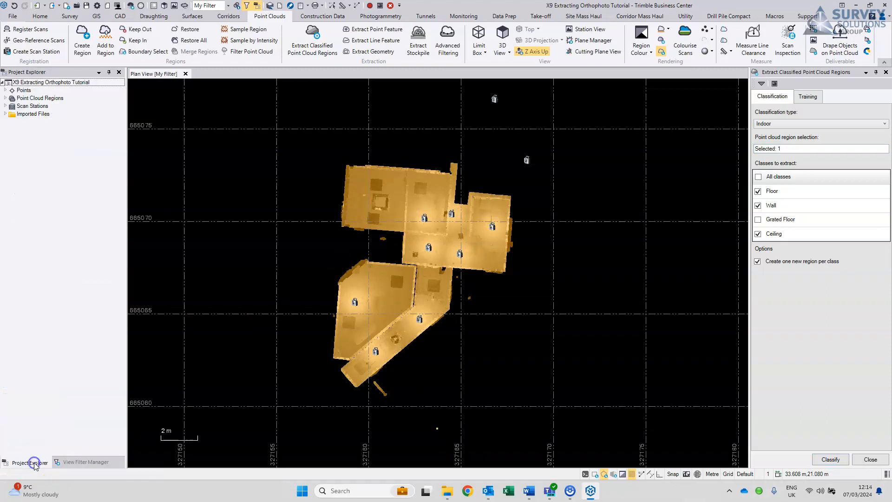
left_click(5, 99)
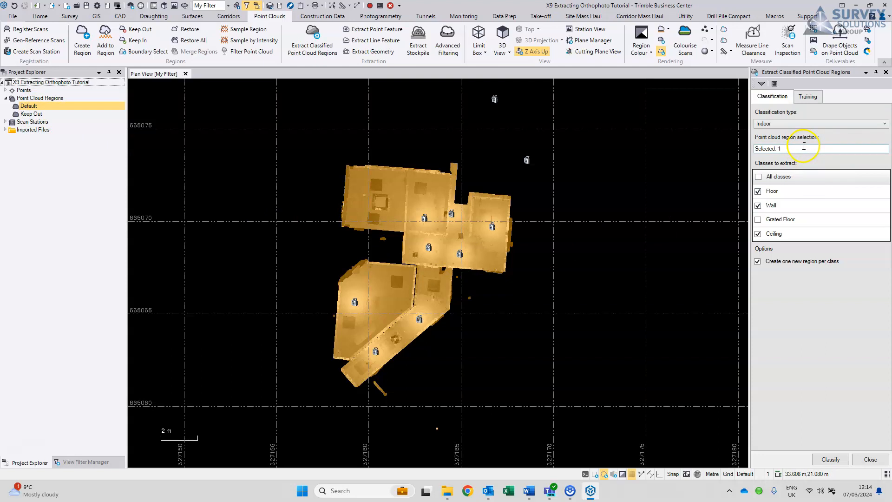
left_click(831, 460)
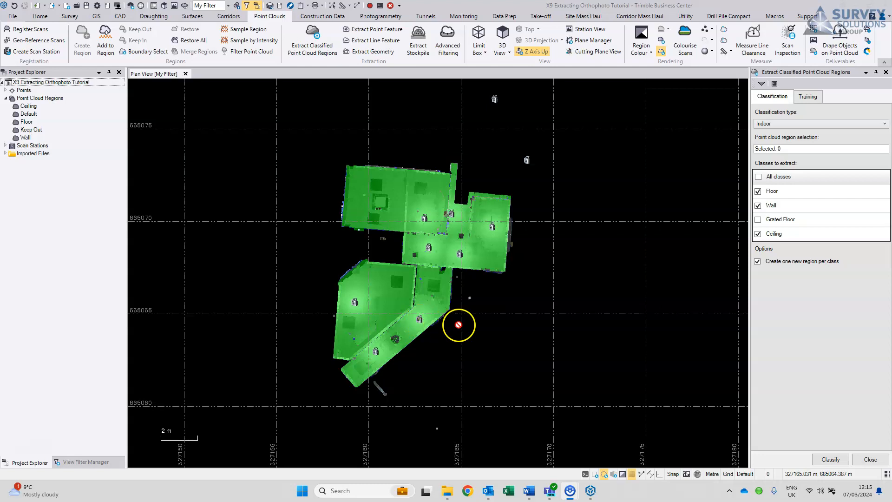
left_click(871, 461)
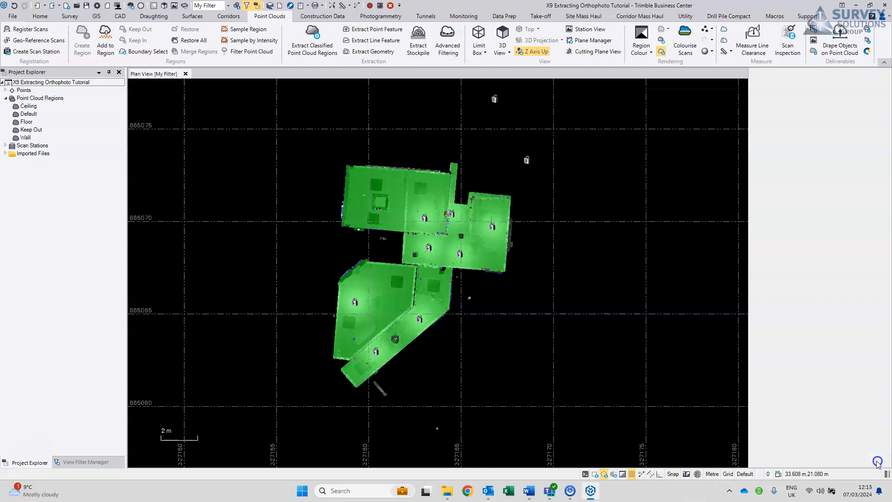
left_click(877, 461)
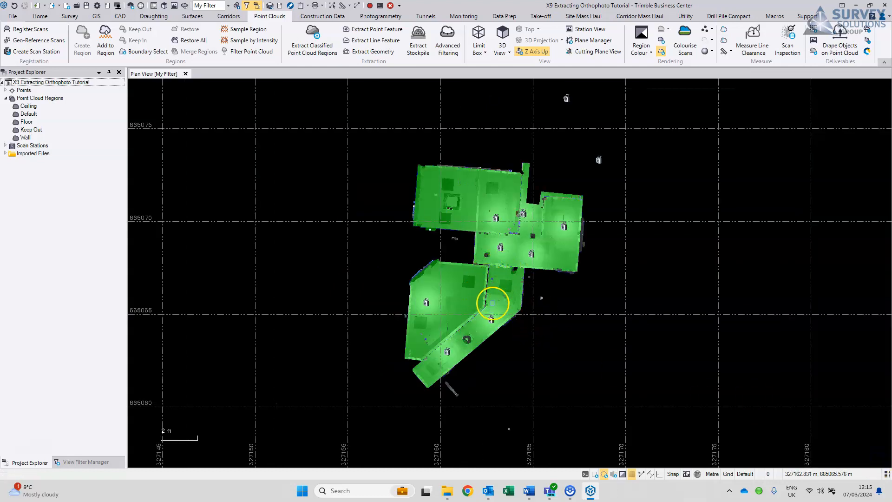
Step: Open a 3D view of the building and examine the classified ceiling and walls from several sides
left_click(503, 37)
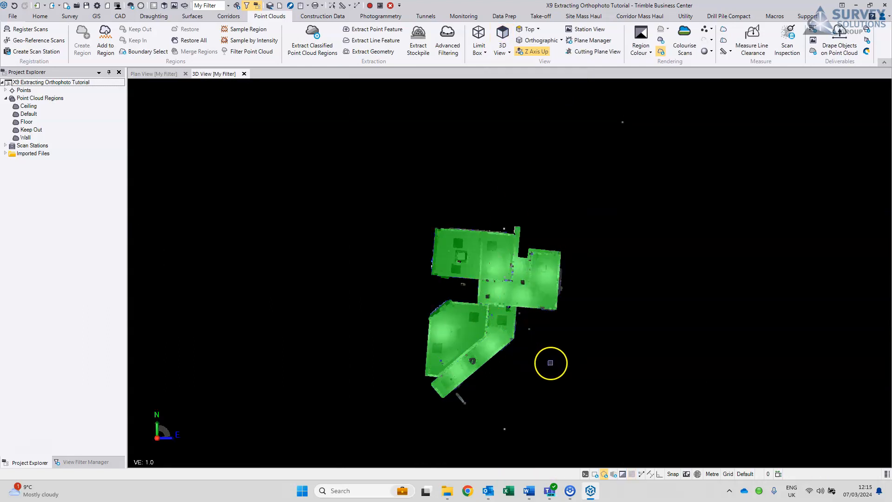
middle_click_drag(550, 361, 560, 309)
left_click_drag(553, 345, 550, 265)
scroll(509, 358, "up", 5)
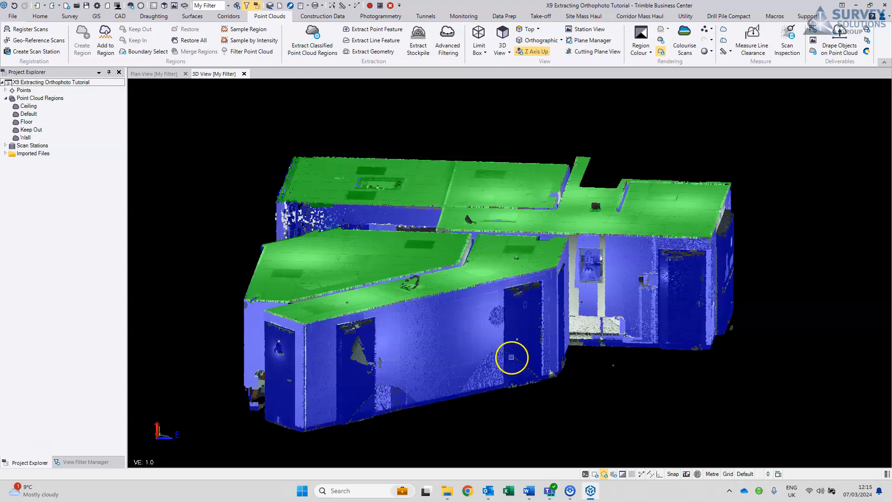
left_click_drag(483, 387, 560, 382)
middle_click_drag(391, 387, 612, 351)
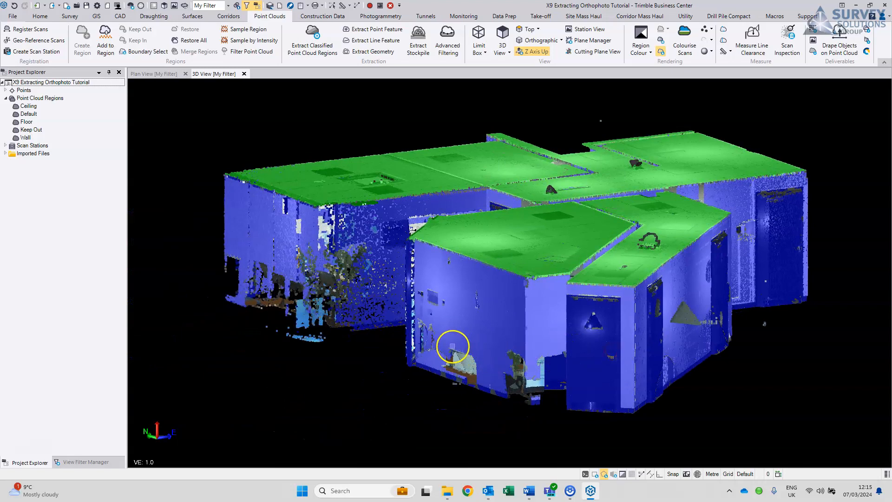
mouse_move(422, 329)
left_mouse_down()
mouse_move(469, 366)
mouse_move(513, 342)
mouse_move(537, 369)
mouse_move(522, 371)
left_mouse_up()
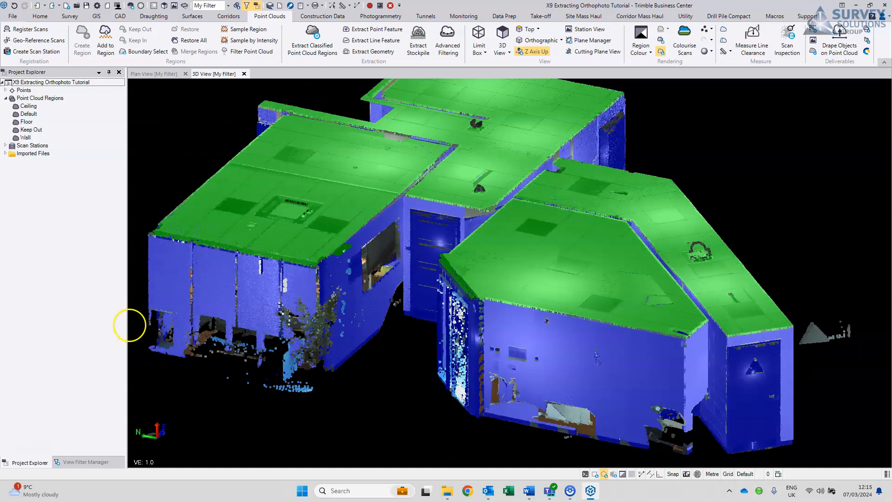
Step: Hide the Default, Floor and Wall regions in My Filter so that only the Ceiling region is displayed
left_click(85, 462)
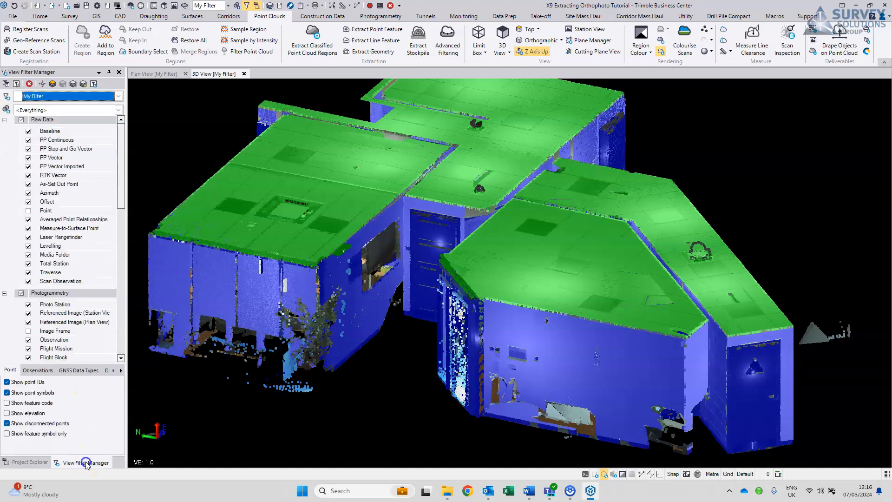
scroll(78, 263, "down", 5)
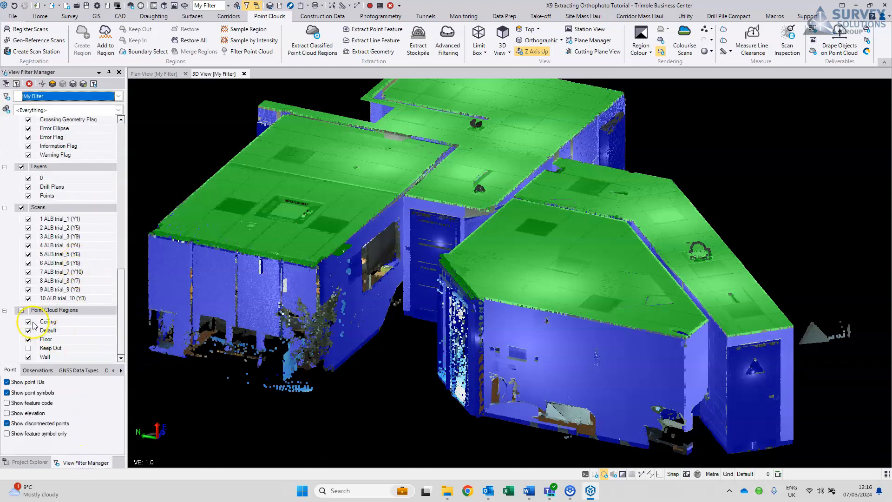
left_click(28, 330)
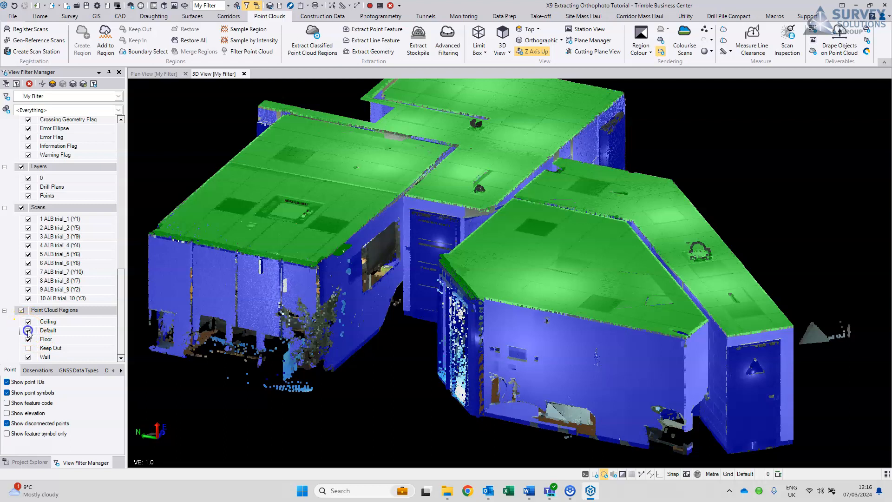
left_click(28, 339)
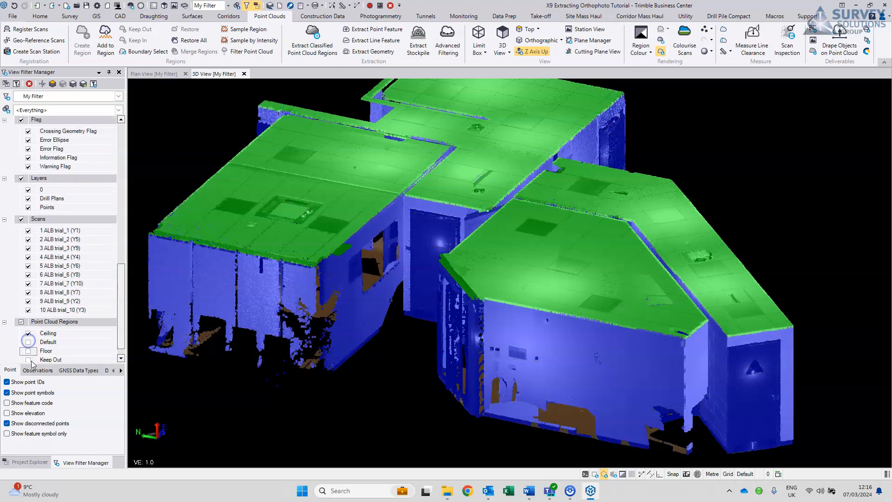
left_click(28, 357)
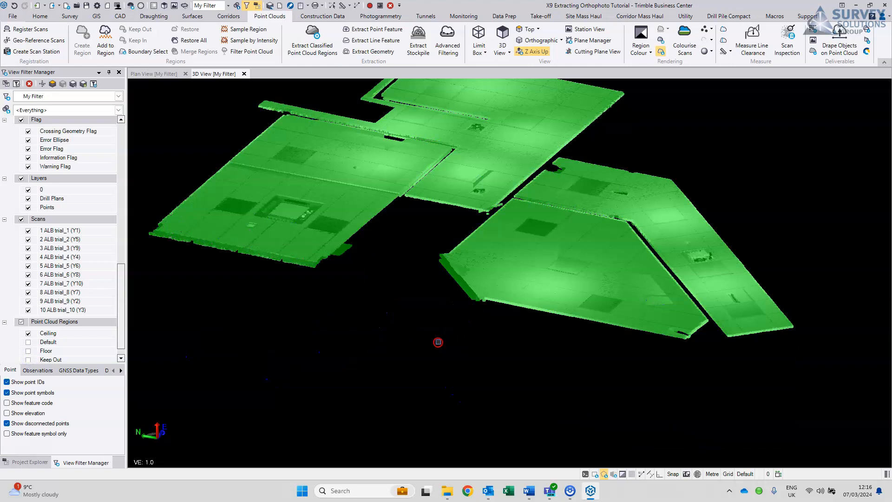
mouse_move(401, 296)
left_mouse_down()
mouse_move(406, 350)
mouse_move(391, 338)
mouse_move(395, 331)
left_mouse_up()
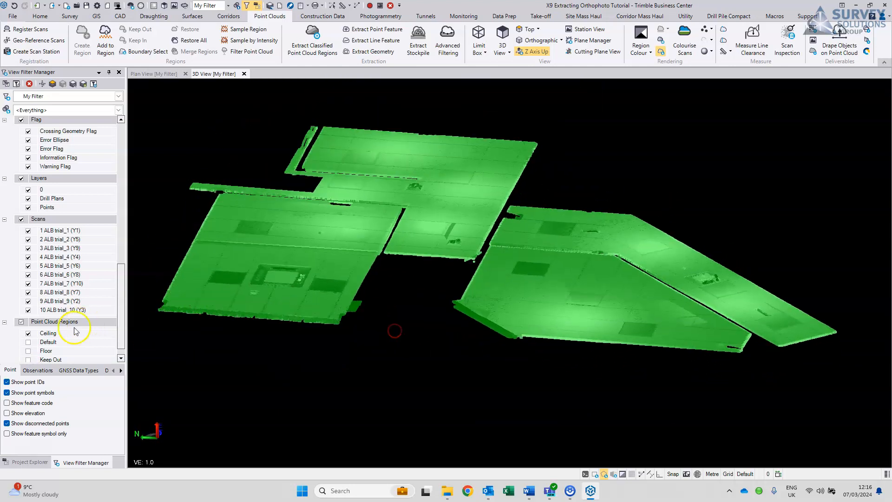
Step: Hide the Ceiling region, view the Floor region alone and replace it with the Wall region
left_click(29, 333)
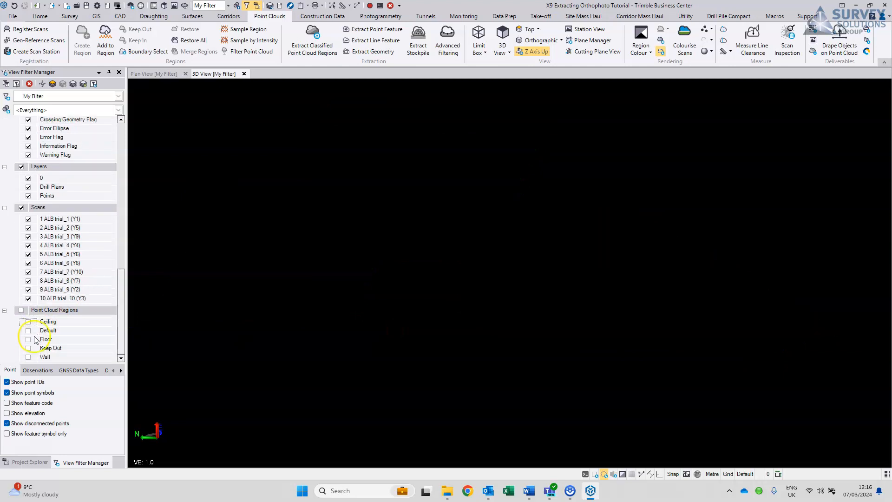
left_click(28, 340)
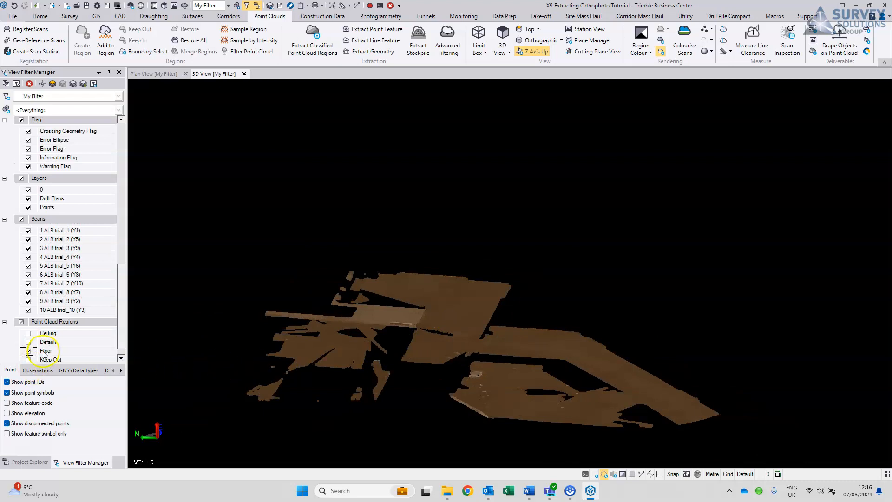
left_click(28, 351)
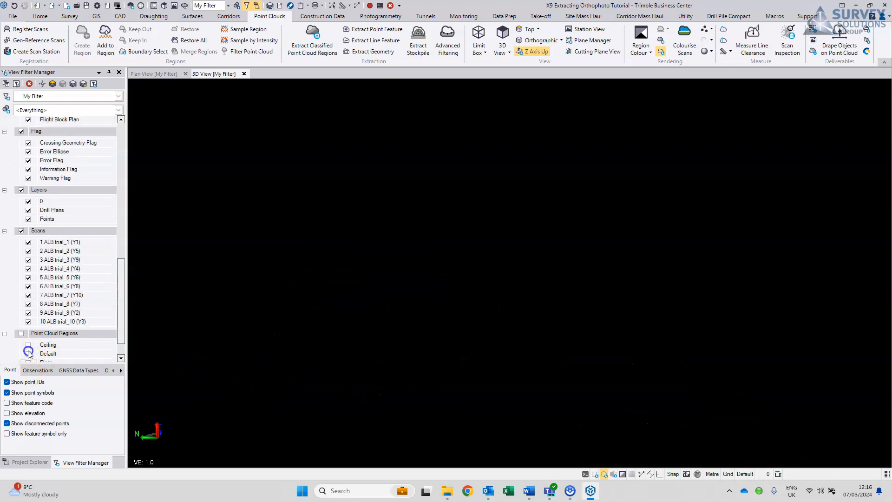
left_click(29, 356)
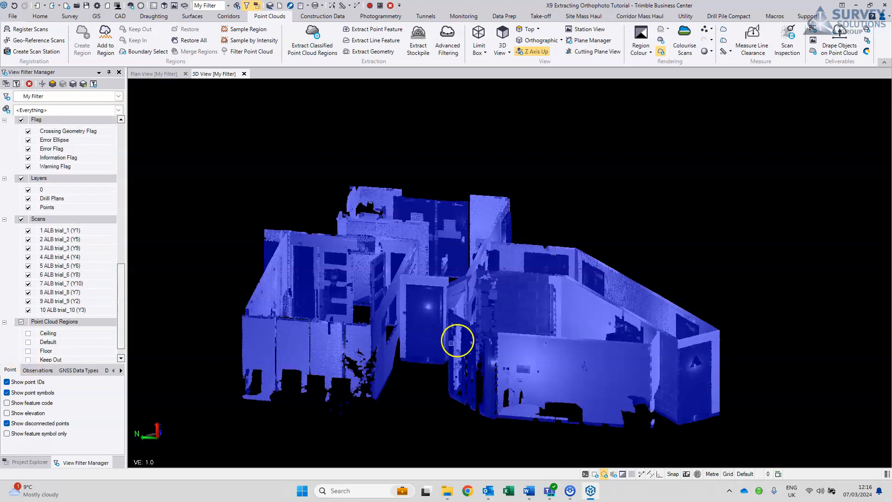
left_click_drag(446, 362, 471, 370)
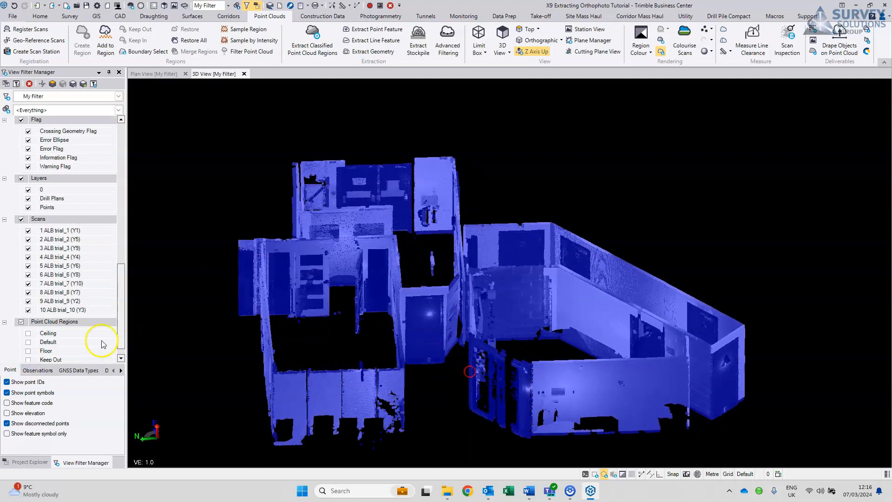
Step: Display the Default region and hide the Wall region to inspect the unclassified points on their own
scroll(36, 342, "down", 1)
left_click(28, 331)
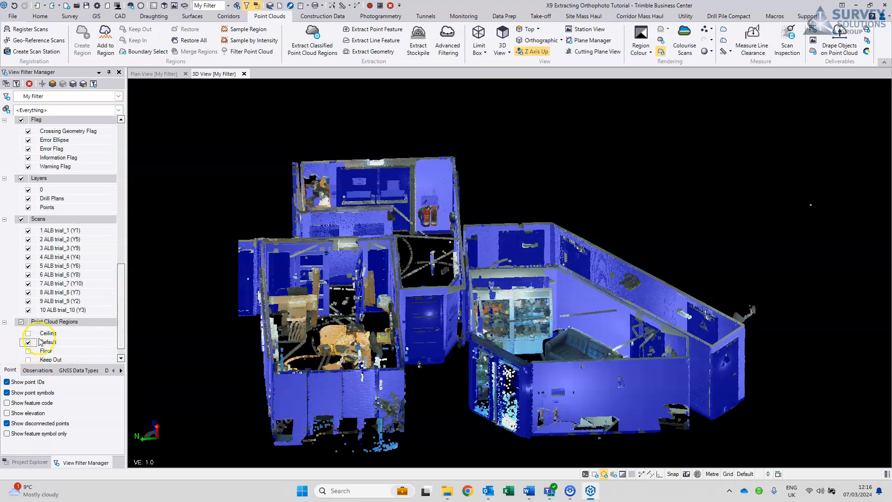
scroll(40, 343, "down", 1)
left_click(29, 358)
mouse_move(355, 359)
left_mouse_down()
mouse_move(377, 398)
mouse_move(396, 367)
left_mouse_up()
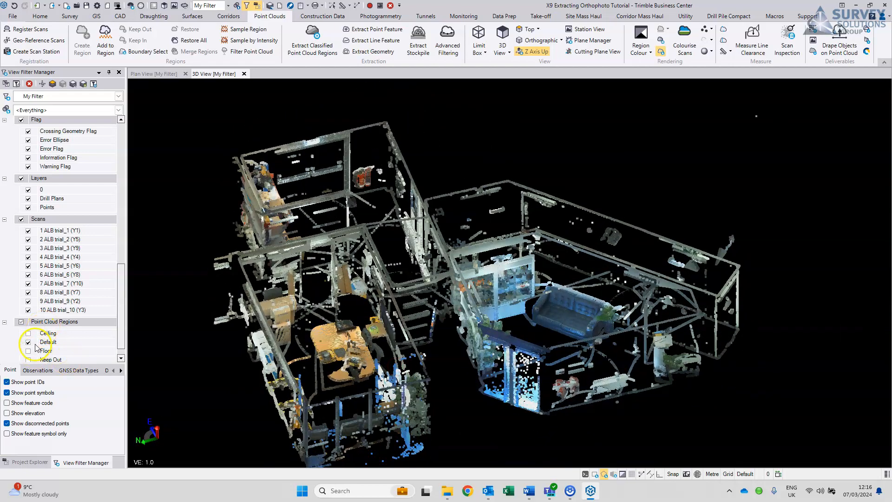
Step: Hide the Default region and display the Wall and Floor regions together in My Filter
scroll(35, 346, "down", 1)
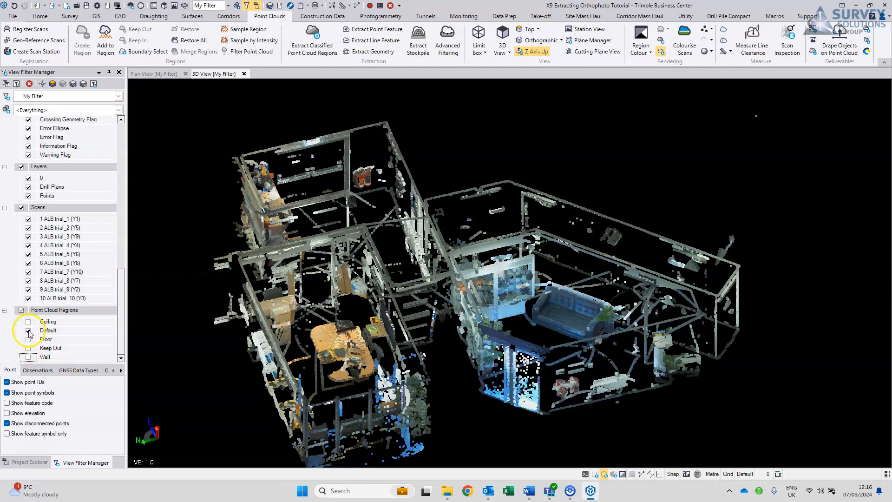
scroll(29, 356, "up", 1)
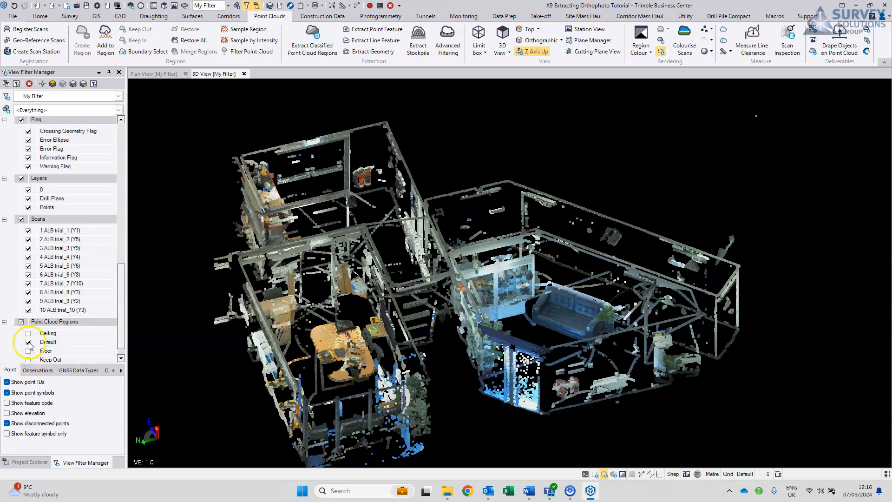
left_click(28, 343)
scroll(31, 356, "down", 1)
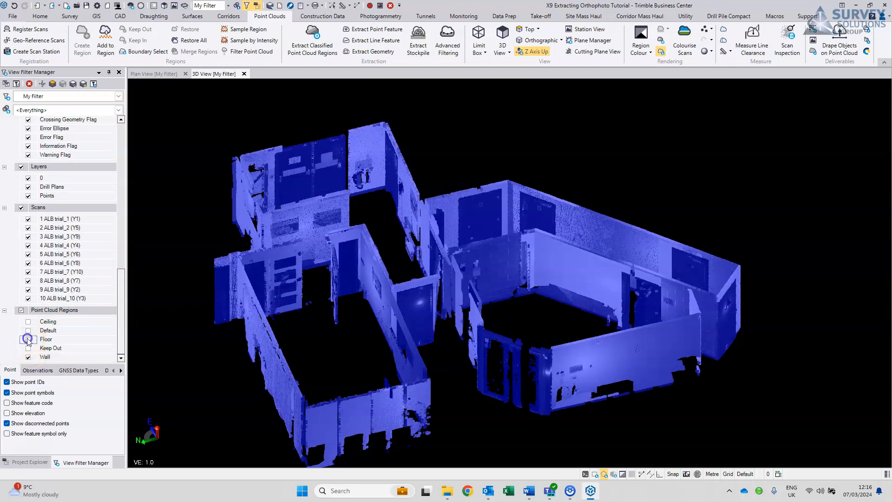
left_click(29, 340)
scroll(29, 346, "up", 1)
scroll(276, 354, "down", 2)
Step: Examine the Floor and Wall points up close around the glazed opening for floor points lying outside the room
middle_click_drag(323, 371, 341, 309)
right_click_drag(454, 345, 487, 319)
scroll(409, 279, "up", 5)
scroll(408, 286, "up", 2)
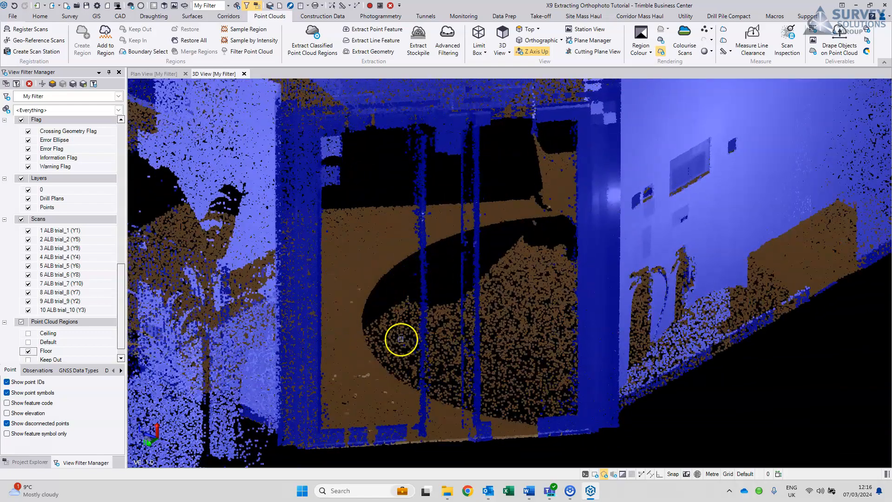
scroll(402, 337, "down", 1)
right_click_drag(400, 367, 575, 375)
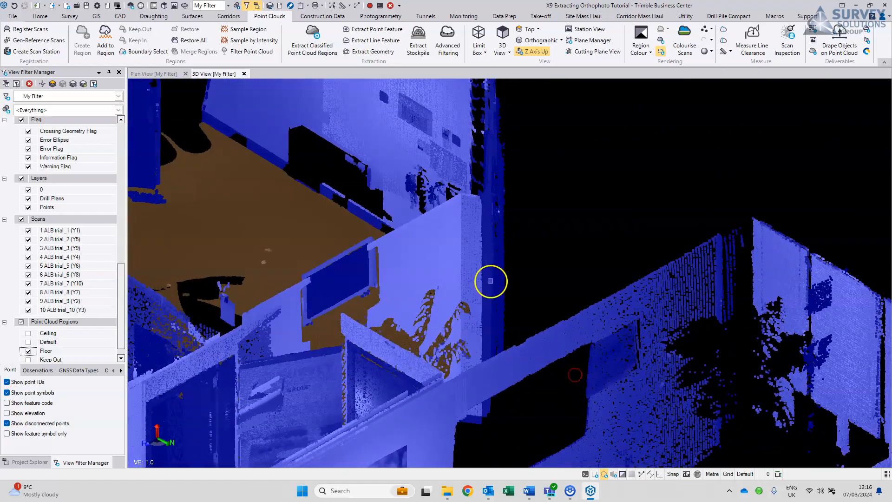
scroll(492, 278, "up", 3)
scroll(532, 299, "up", 3)
scroll(522, 312, "up", 2)
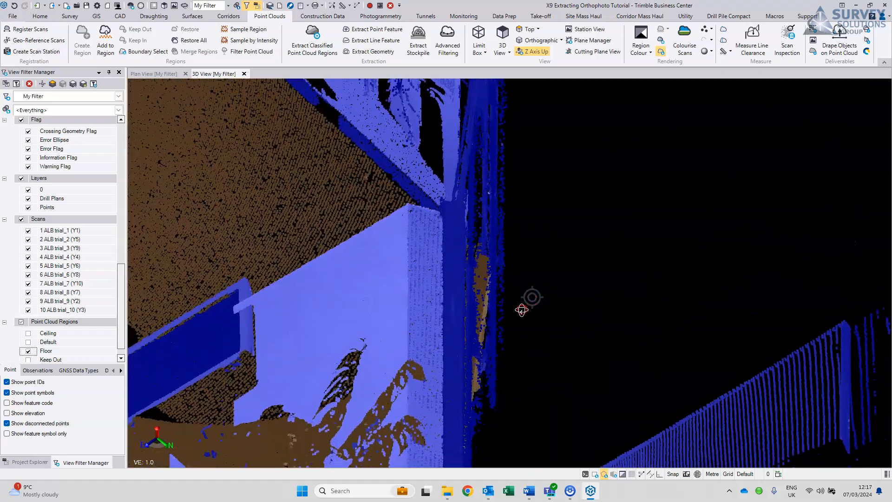
scroll(522, 309, "up", 3)
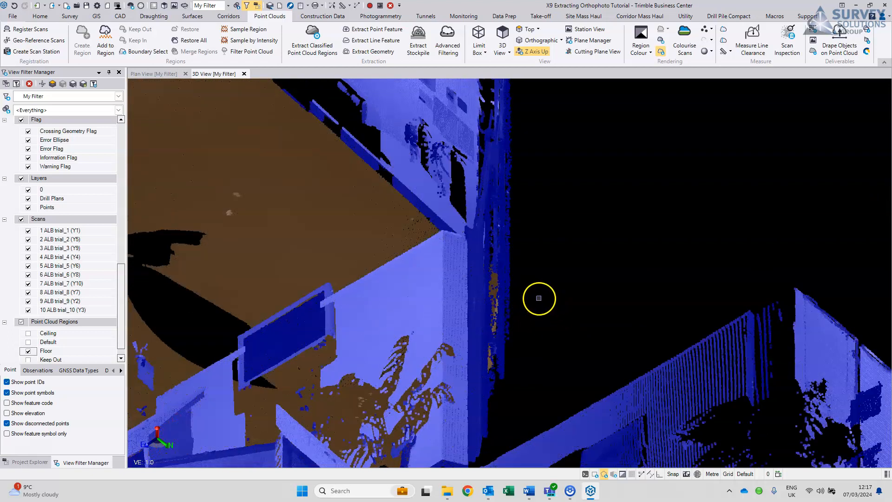
Step: Outline the narrow strip of points outside the glazed opening with Boundary Select and keep only those points in view
left_click(165, 52)
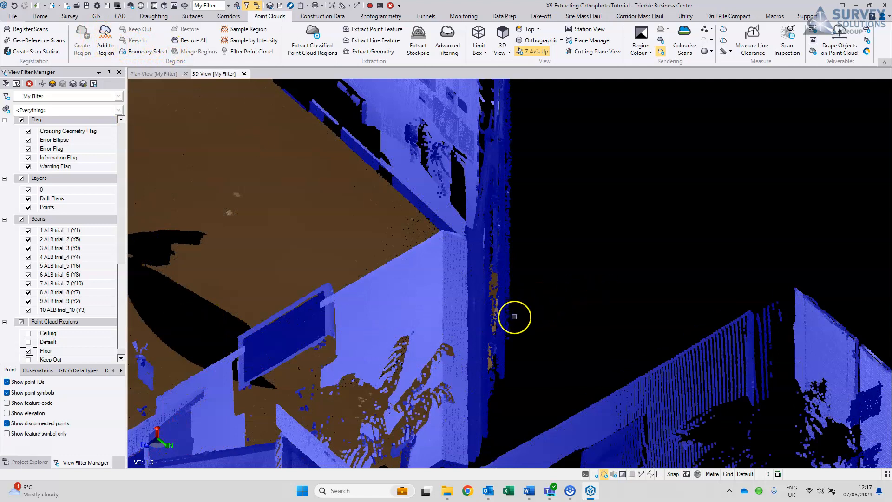
right_click_drag(519, 346, 521, 342)
scroll(520, 346, "down", 2)
middle_click_drag(520, 349, 514, 348)
left_click(529, 370)
left_click(491, 375)
left_click(498, 124)
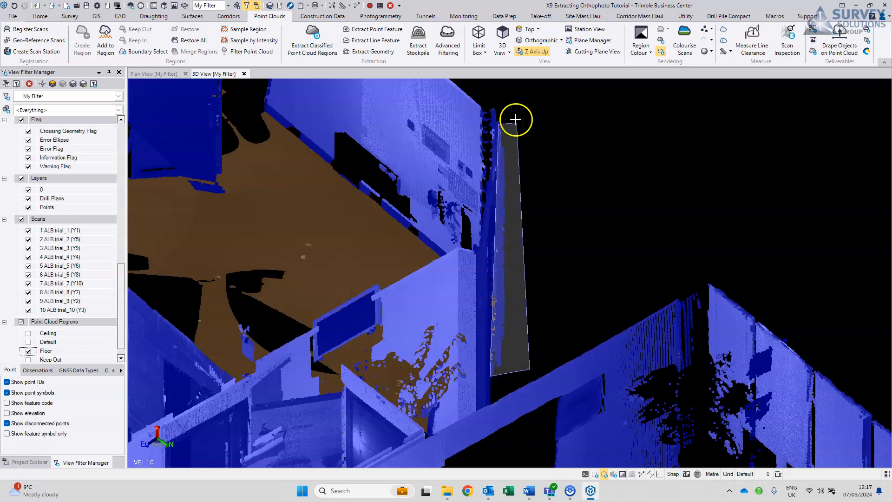
double_click(516, 119)
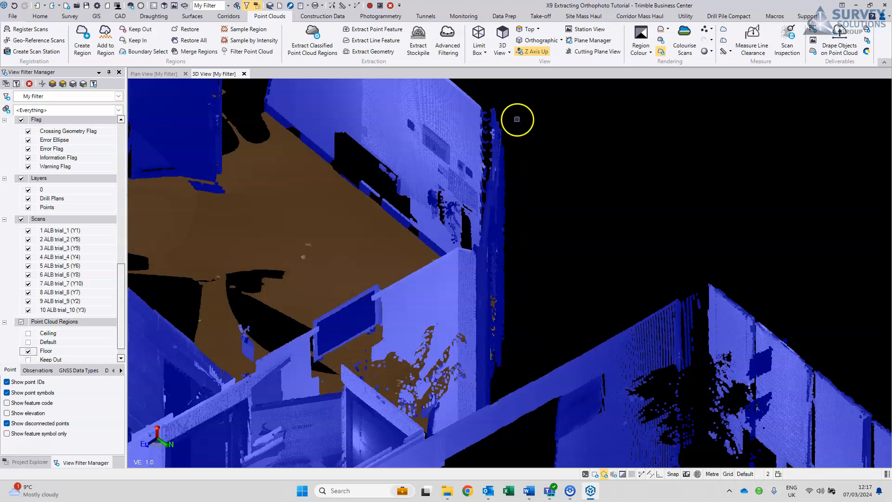
left_click(130, 44)
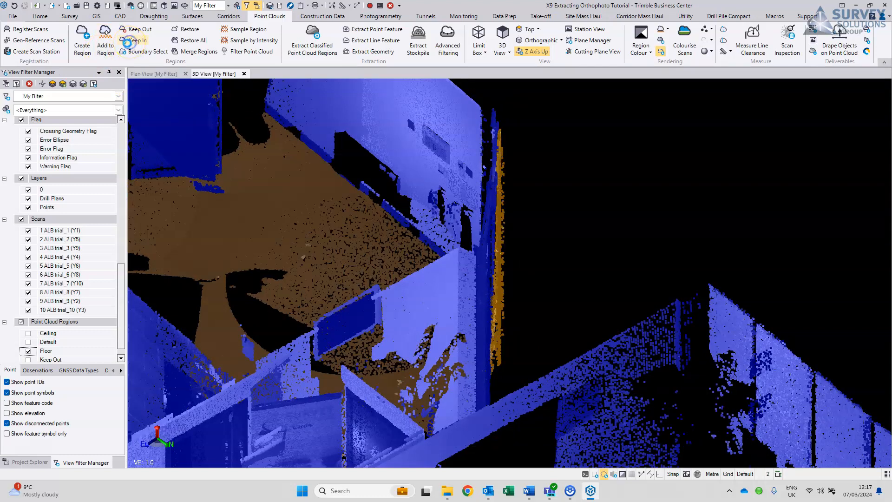
Step: Select the slim vertical column of handle points in the isolated strip and create a region named External Handle from it
middle_click_drag(523, 321, 481, 301)
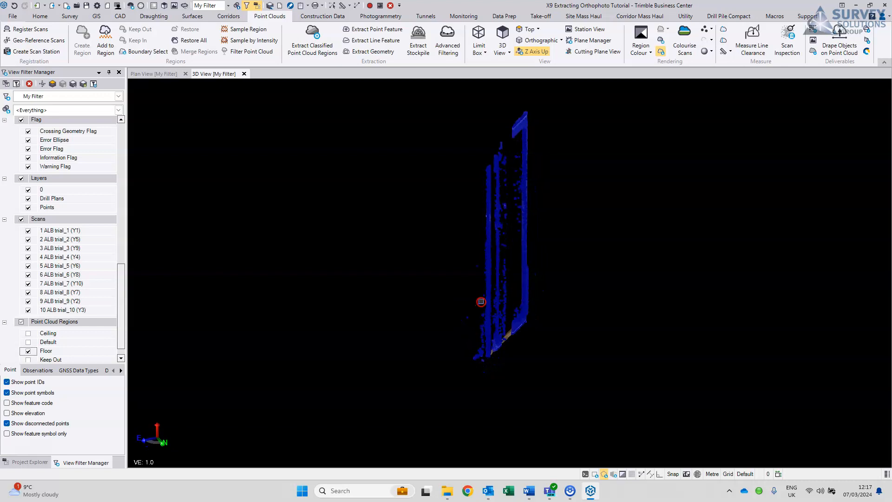
scroll(501, 302, "up", 3)
middle_click_drag(510, 336, 273, 318)
right_click_drag(274, 318, 269, 320)
middle_click_drag(546, 346, 455, 375)
right_click_drag(547, 368, 510, 405)
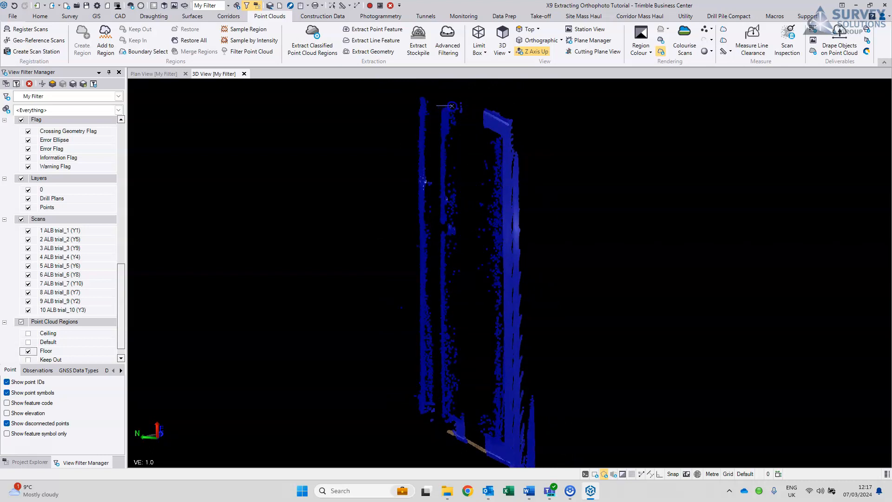
left_click(453, 426)
double_click(438, 428)
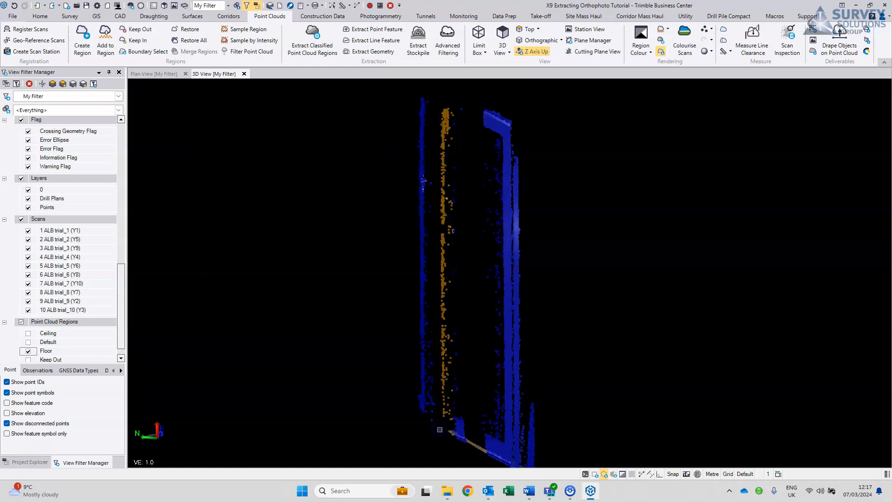
left_click(82, 49)
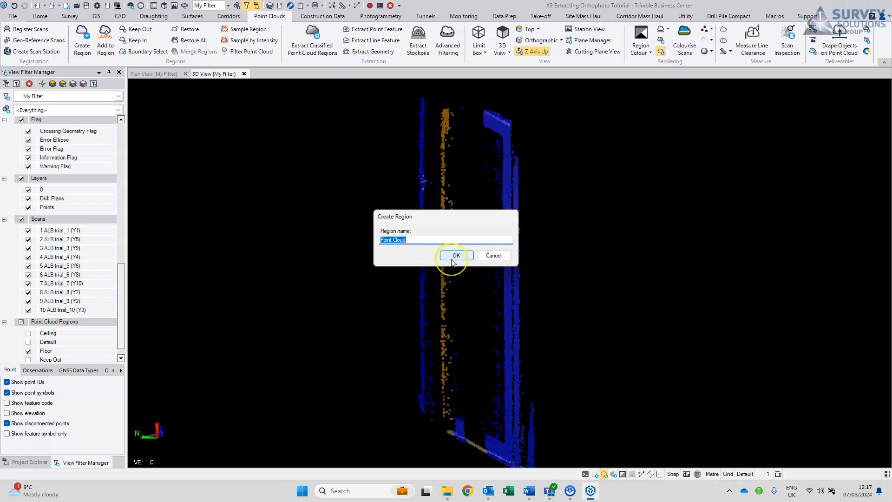
type("External Handle")
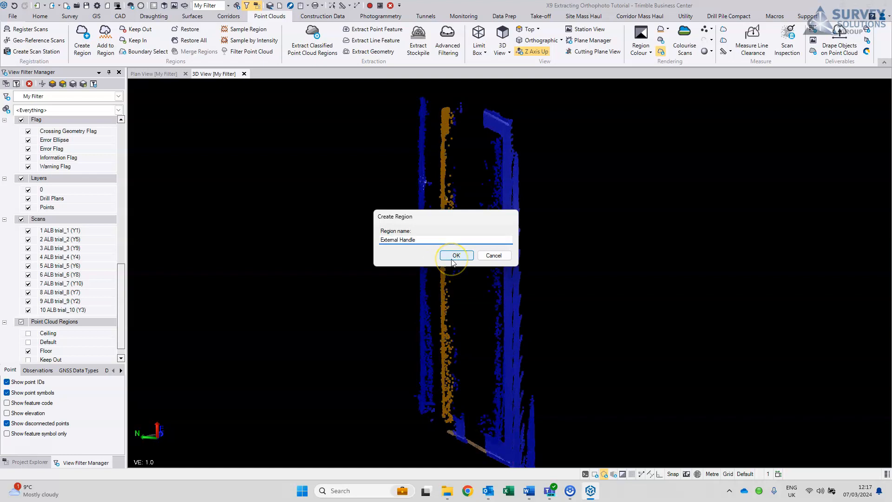
left_click(453, 261)
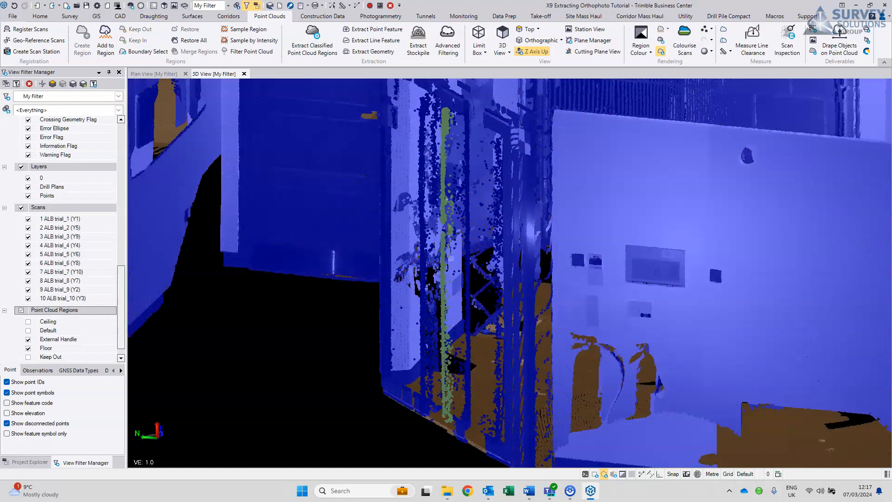
Step: Restore all kept-out points and hide the External Handle region
left_click(464, 257)
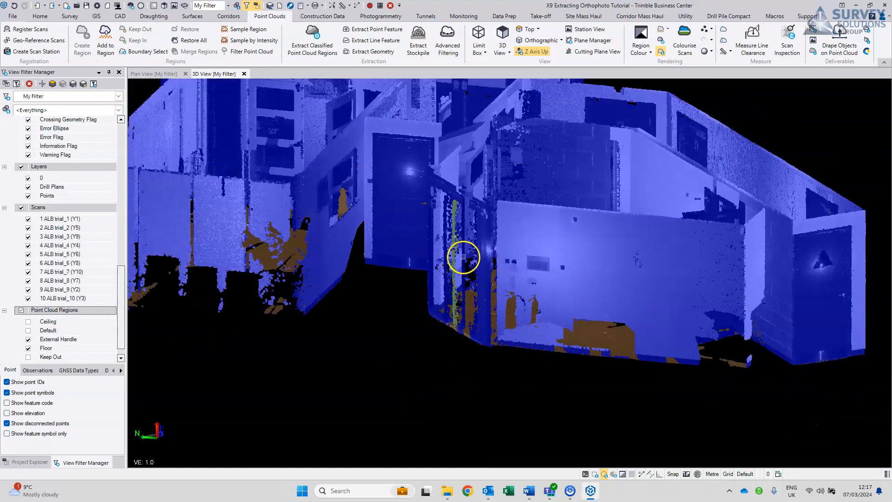
left_click_drag(463, 256, 385, 177)
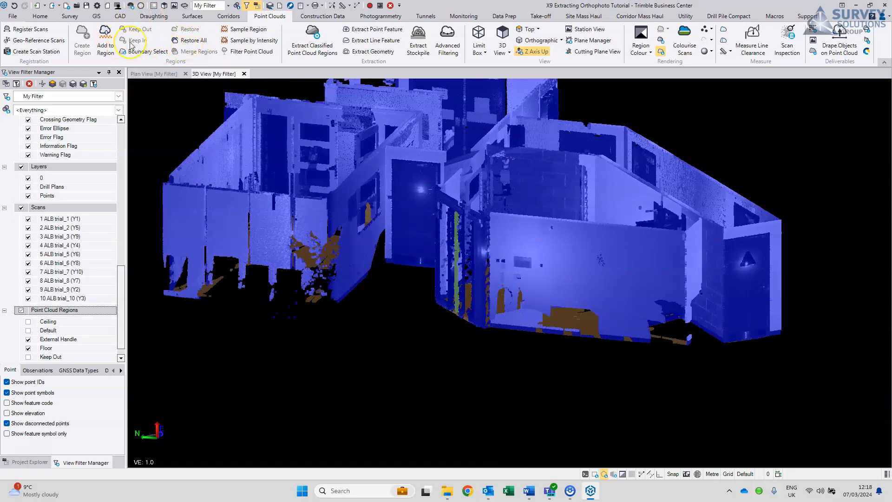
left_click(193, 41)
scroll(41, 321, "down", 1)
left_click(29, 331)
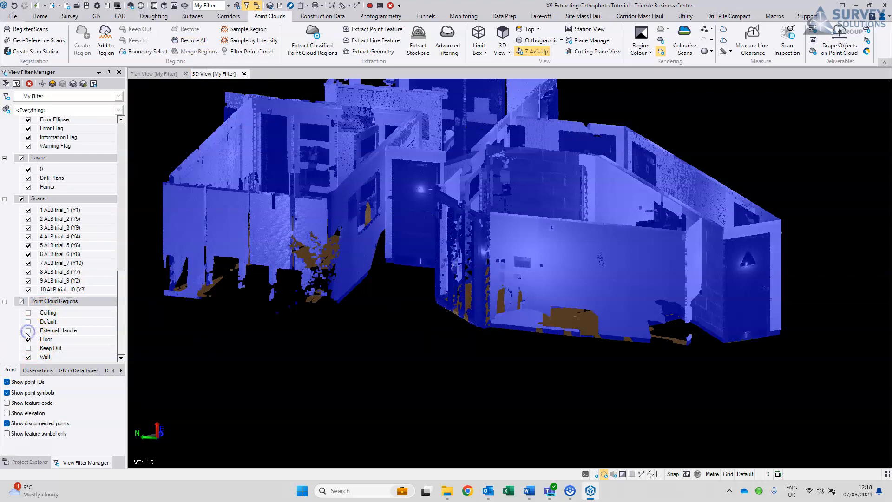
Step: Add a plane named Ground Floor in the Plane Manager, defined perpendicular to the Elevation axis
scroll(506, 301, "down", 3)
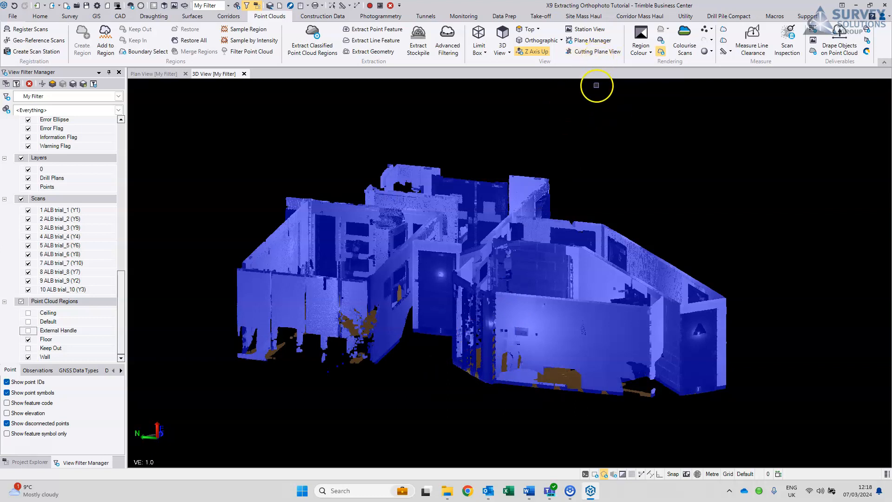
left_click(593, 42)
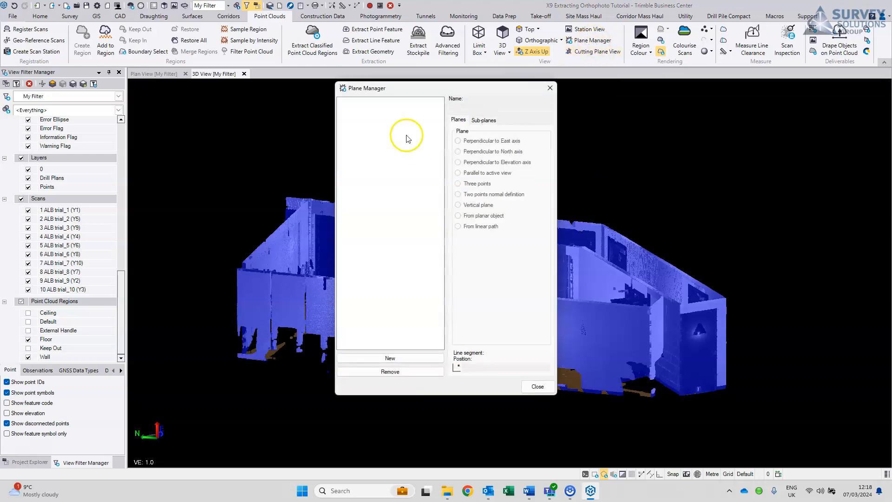
left_click(387, 358)
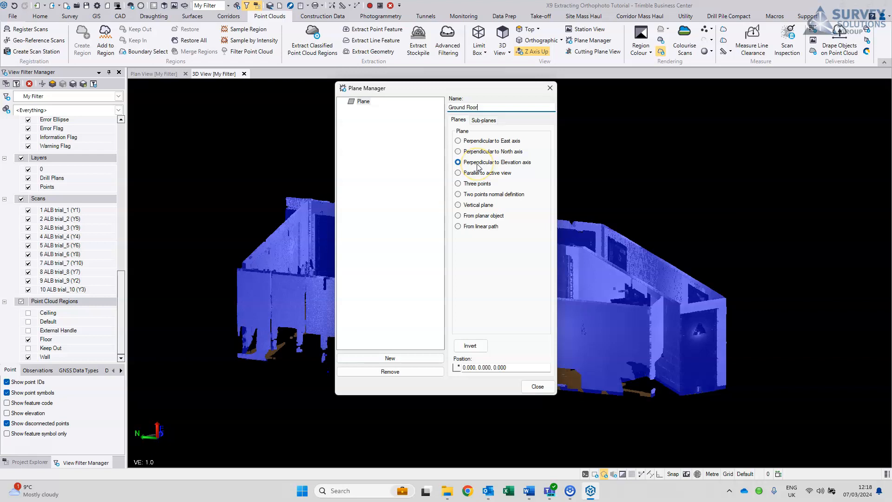
Step: Hide the Wall region and set the Ground Floor plane's position by picking a point on the near edge of the floor
left_click(28, 357)
left_click(520, 368)
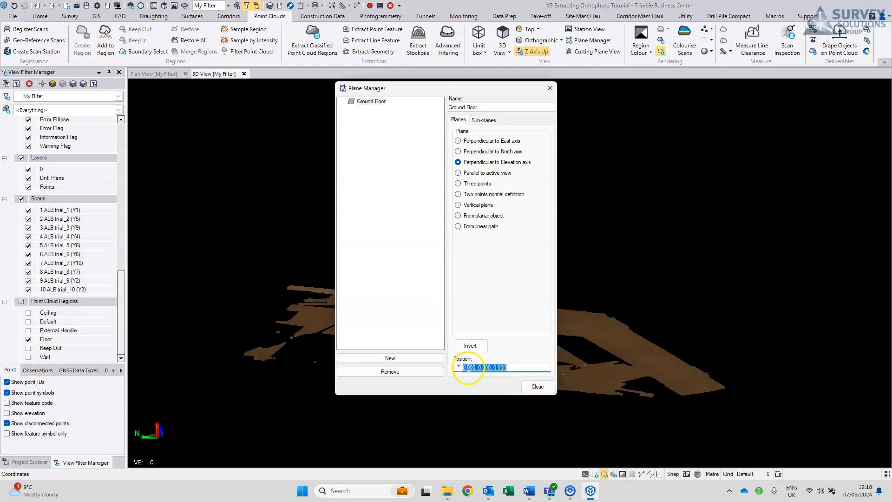
key("BackSpace")
left_click_drag(495, 88, 251, 94)
middle_click_drag(605, 423, 619, 379)
scroll(507, 356, "up", 6)
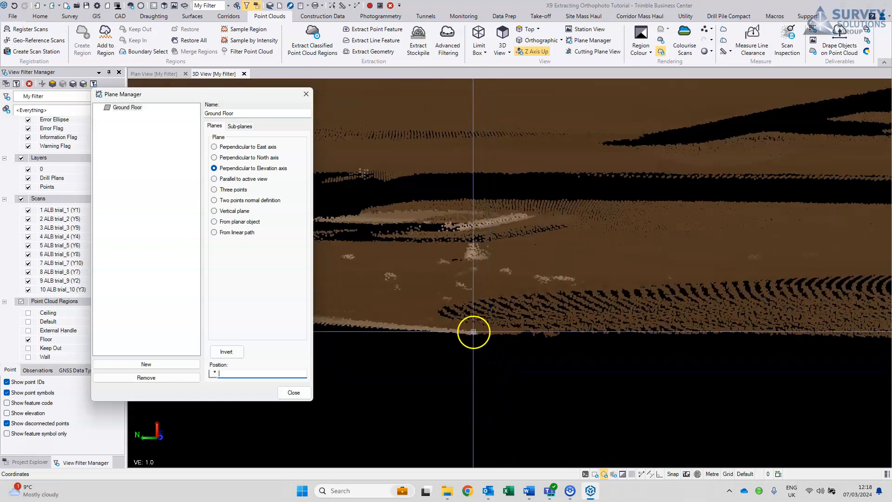
left_click(473, 331)
scroll(511, 365, "down", 5)
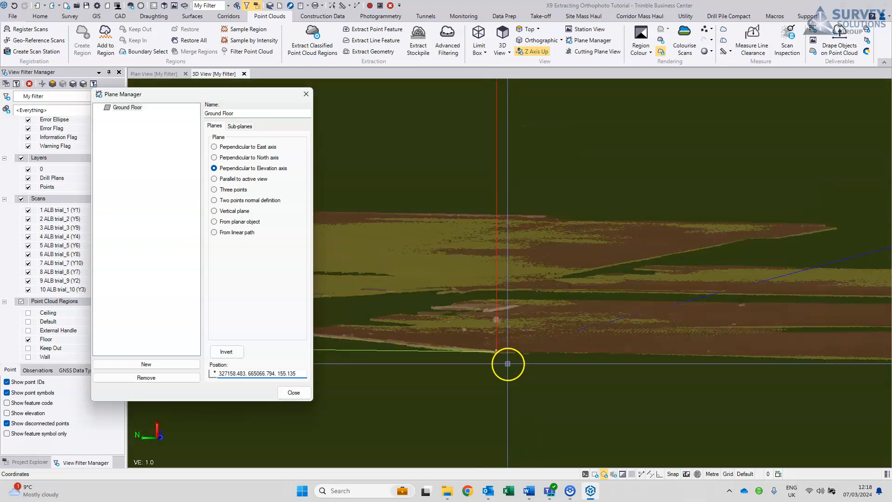
Step: Display the Wall region and set the Ground Floor plane's elevation to 156.235 so it cuts through the walls
left_click(28, 357)
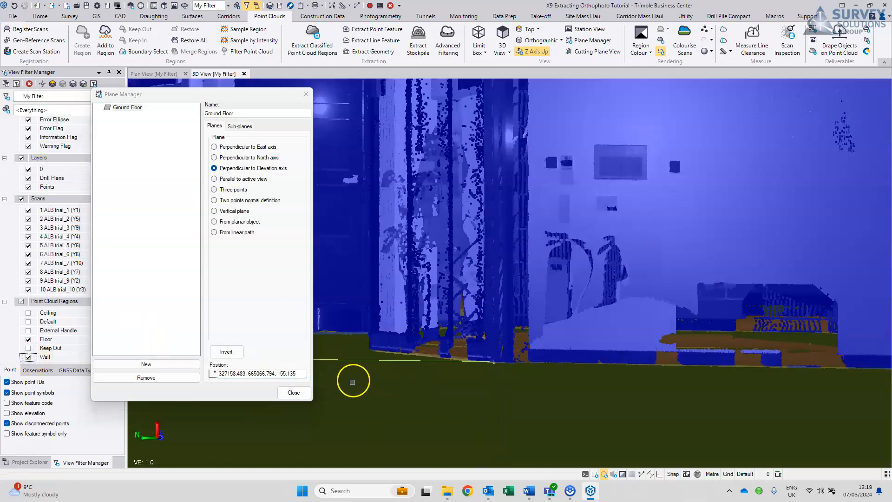
left_click(304, 374)
key("BackSpace")
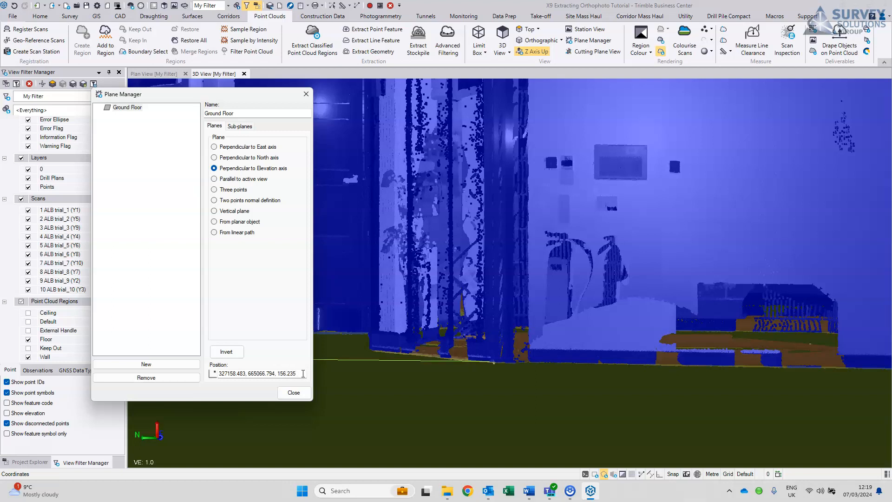
left_click(297, 393)
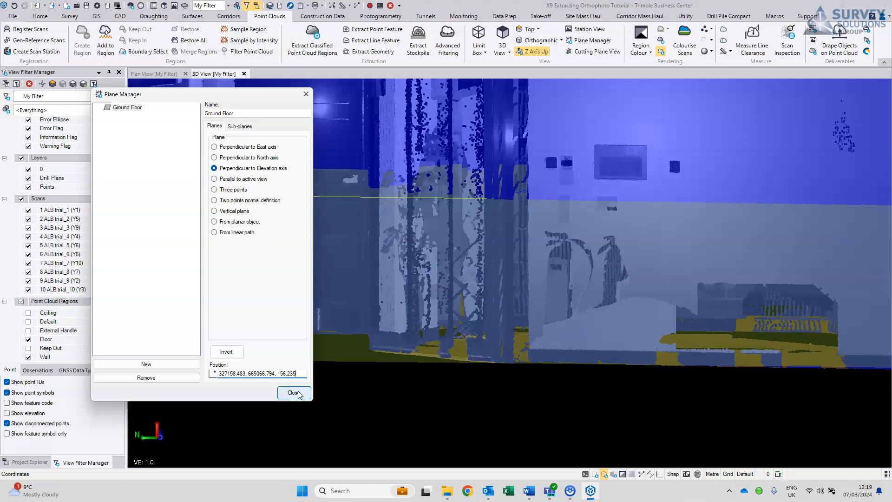
scroll(495, 307, "down", 5)
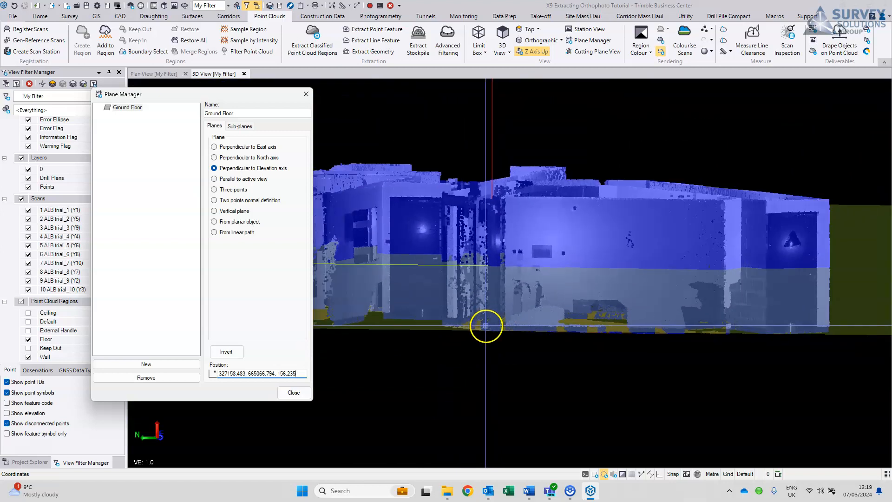
scroll(486, 326, "down", 2)
left_click_drag(525, 348, 603, 330)
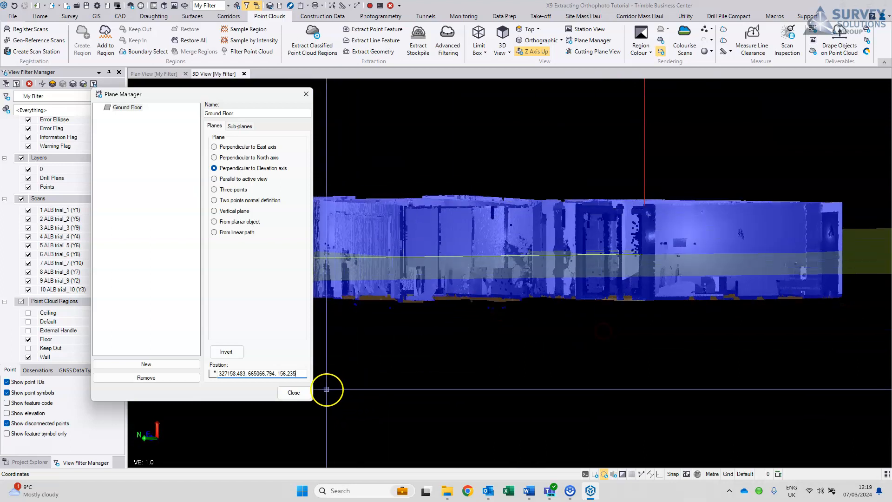
left_click(294, 393)
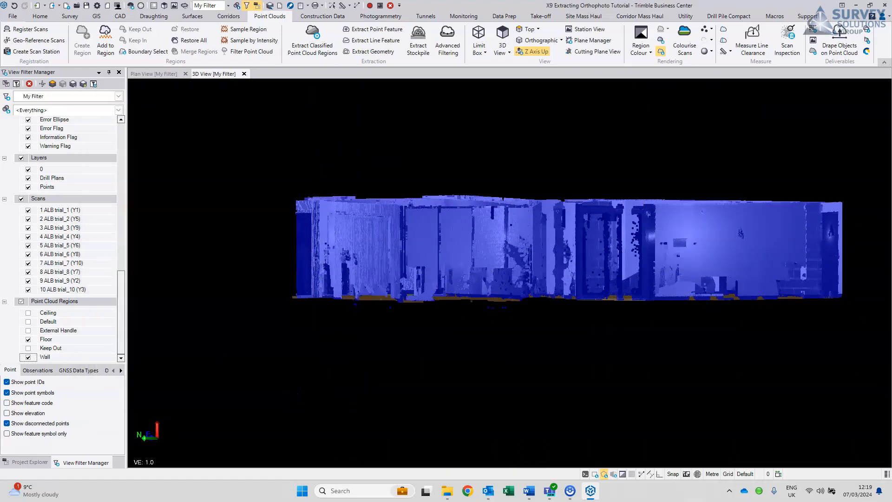
Step: Select the Ground Floor plane in the project and open a Cutting Plane View of it
left_click(40, 462)
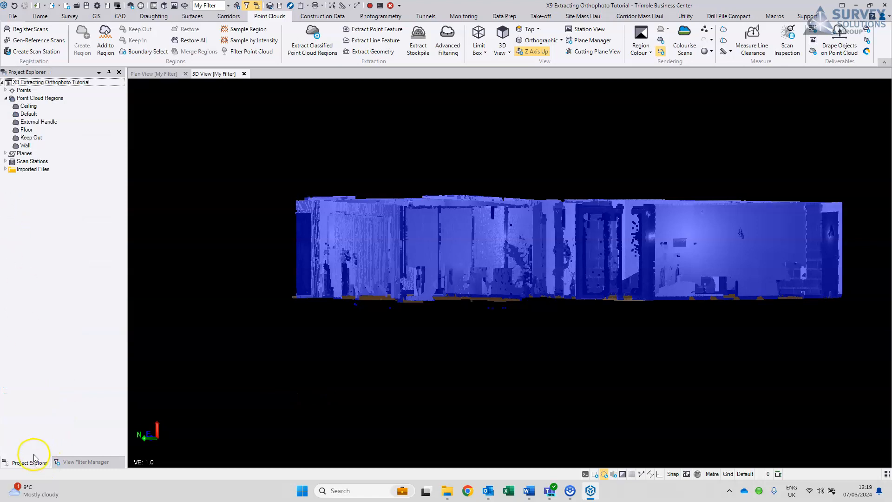
left_click(6, 153)
left_click(33, 162)
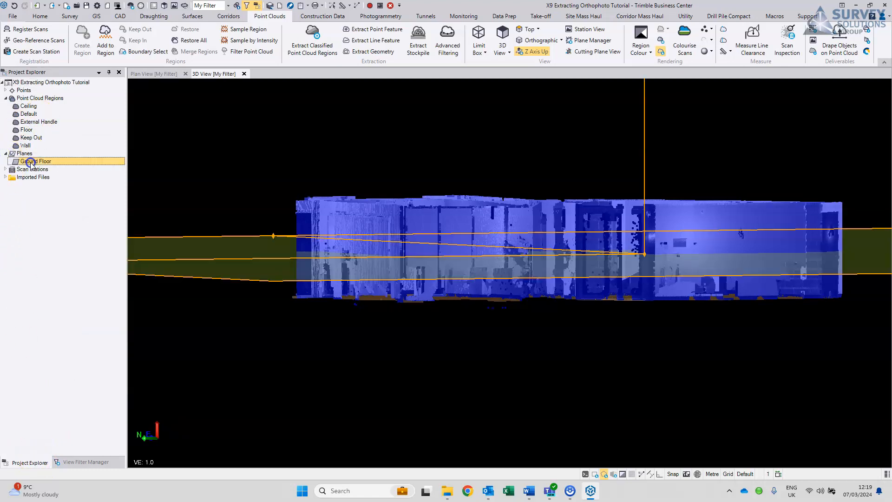
middle_click_drag(470, 315, 482, 318)
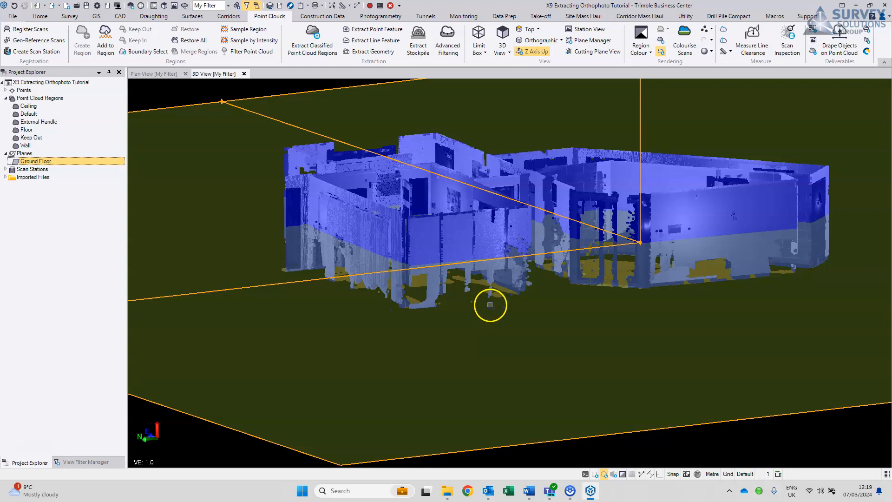
left_click(596, 54)
left_click(596, 52)
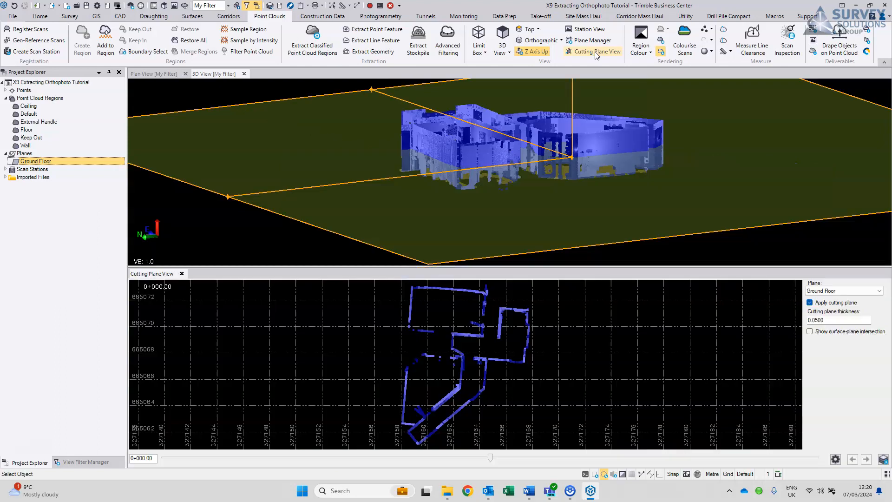
scroll(474, 357, "down", 1)
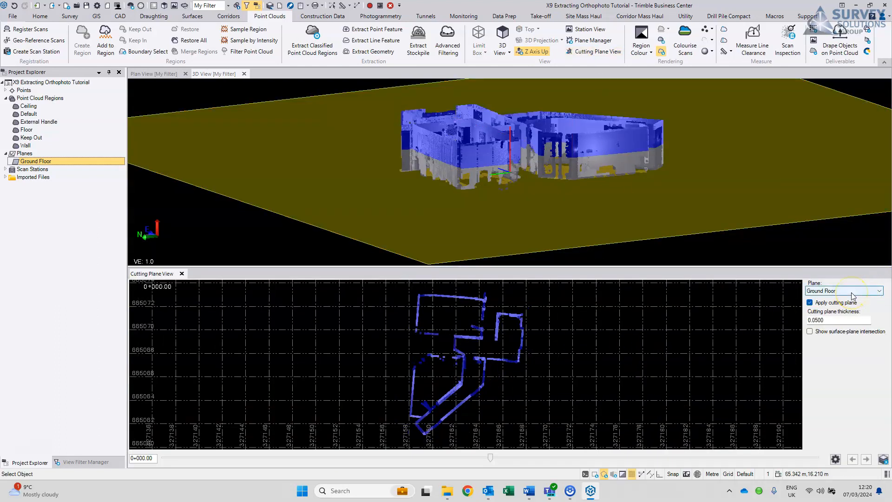
left_click(833, 321)
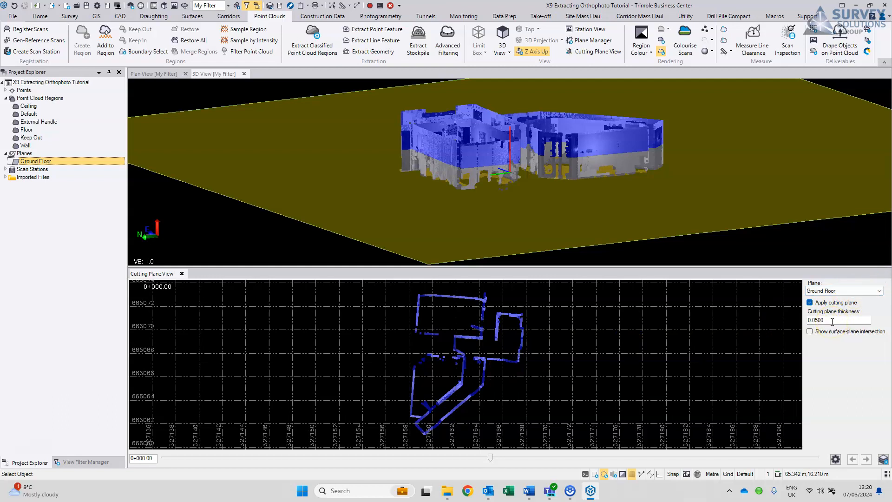
left_click(817, 320)
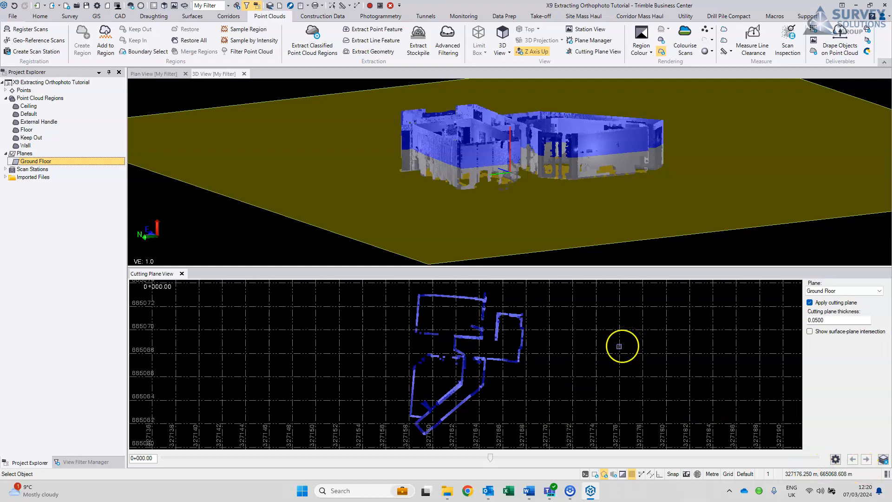
Step: Start Create Orthophoto on the Ground Floor plane with type Colour-coded intensity and the name Orthophoto Ground Floor
left_click(867, 32)
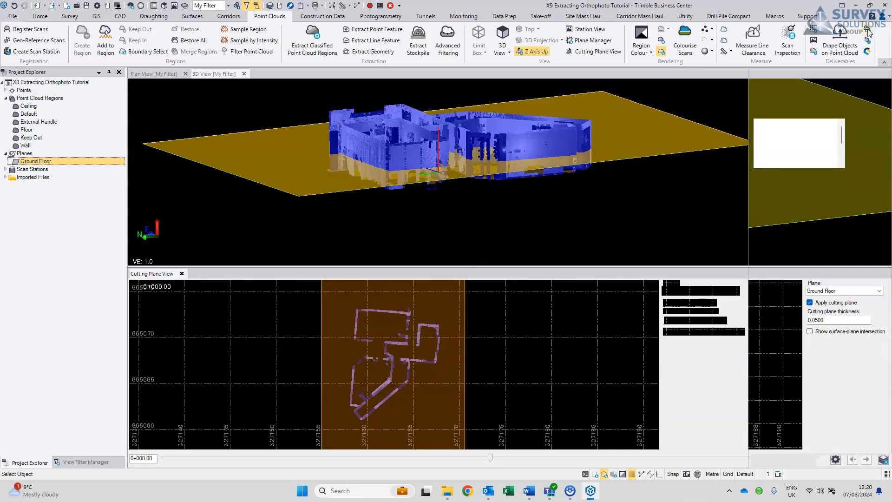
left_click(809, 111)
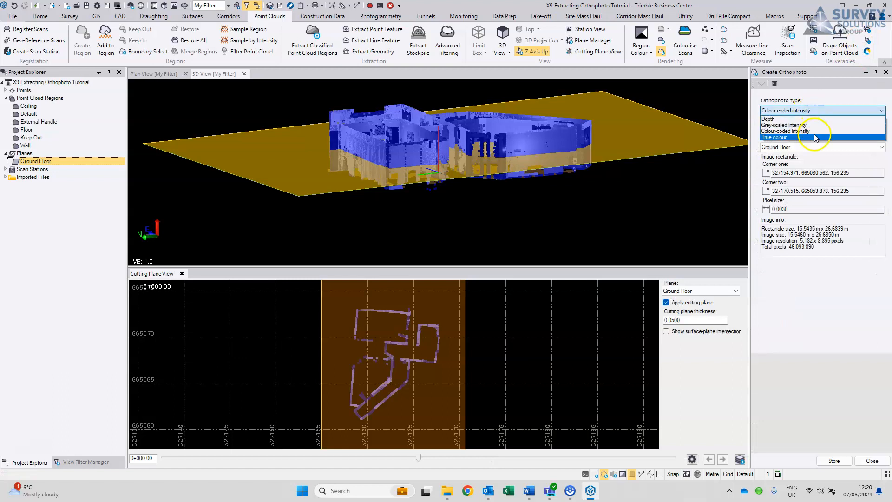
left_click(816, 131)
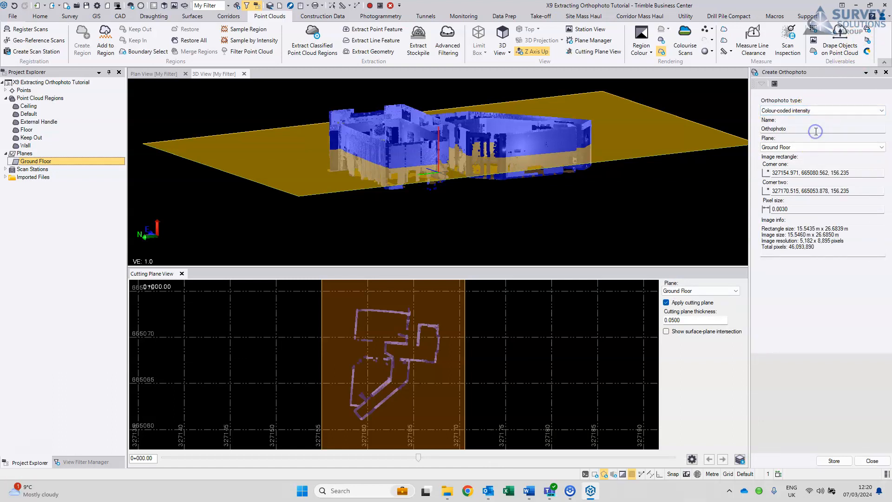
left_click(809, 131)
left_click(799, 148)
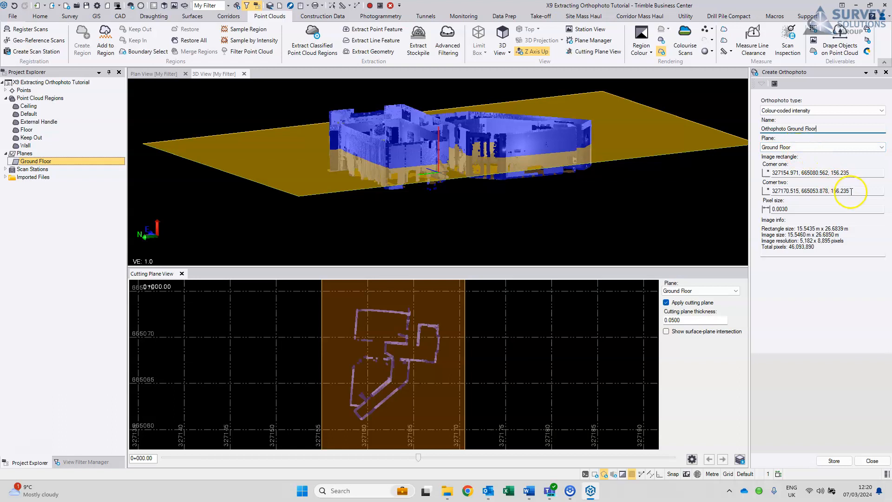
Step: Redefine the orthophoto's image rectangle by two opposite corners in the cutting plane view, about 12.84 by 15.34 m around all the walls
left_click(851, 191)
key("BackSpace")
left_click(845, 176)
key("BackSpace")
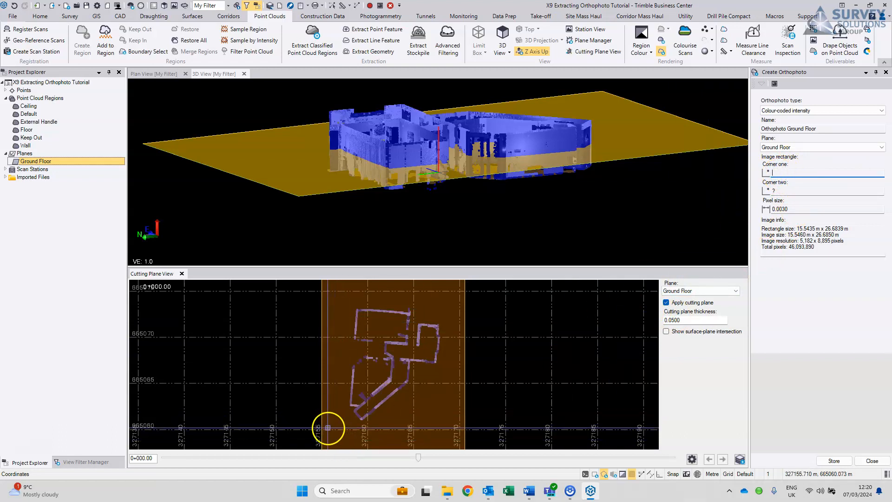
left_click(354, 409)
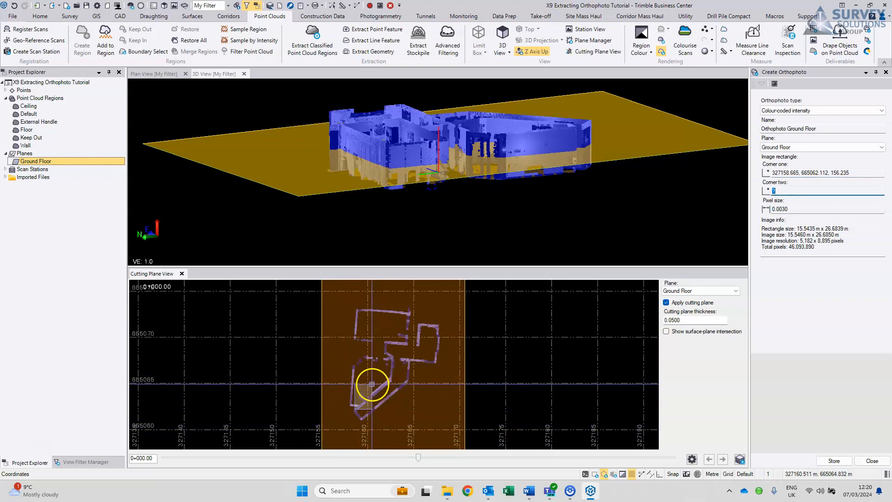
left_click(864, 173)
key("Delete")
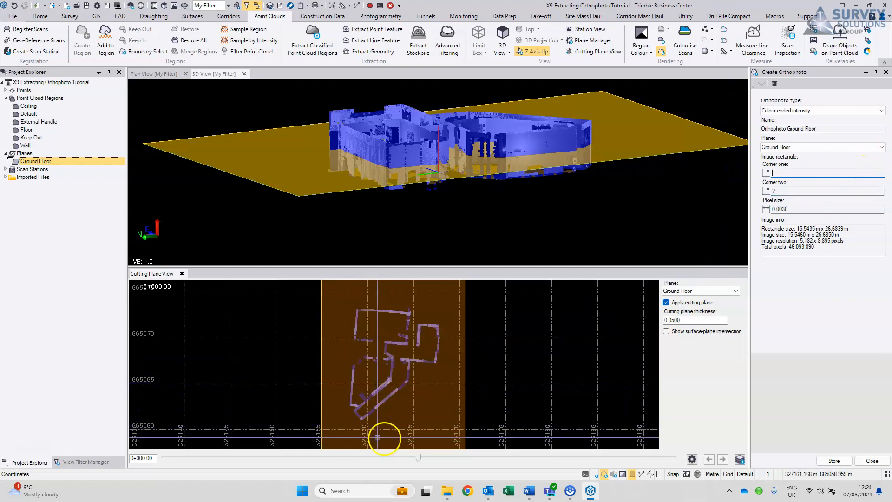
left_click(334, 435)
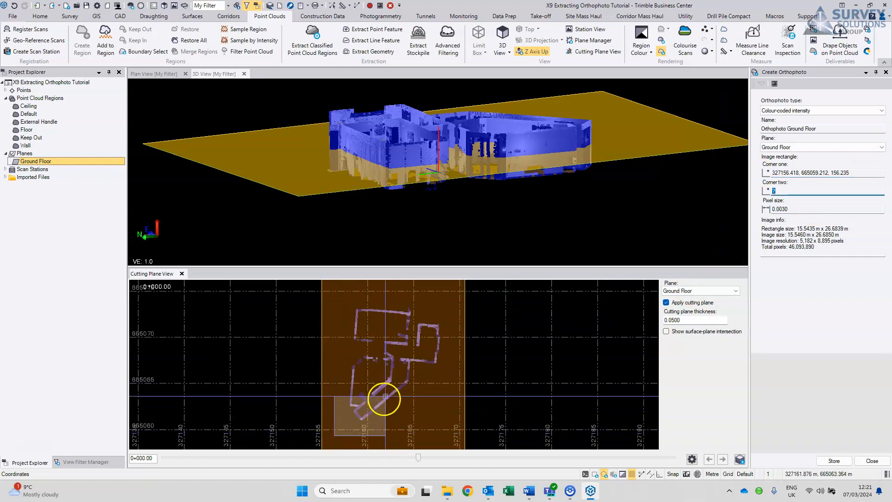
left_click(453, 294)
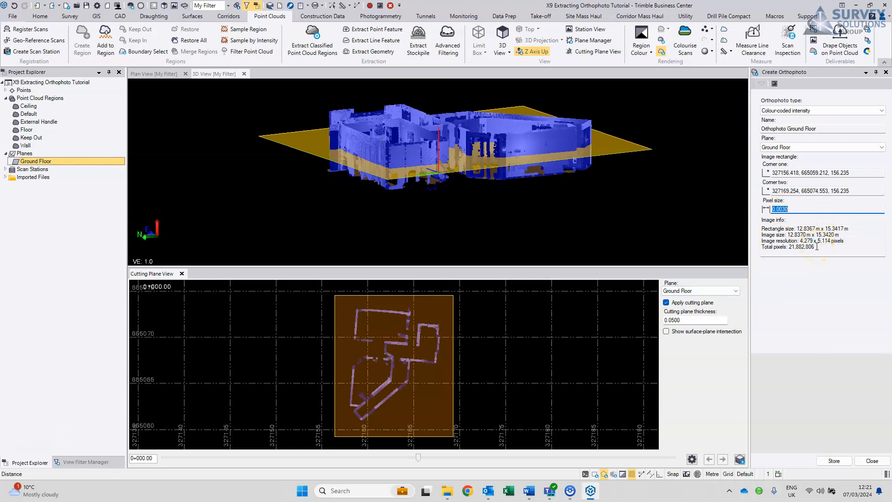
Step: Store the orthophoto, expand Imported Files to check for its tiff, and close the Create Orthophoto command
left_click(841, 463)
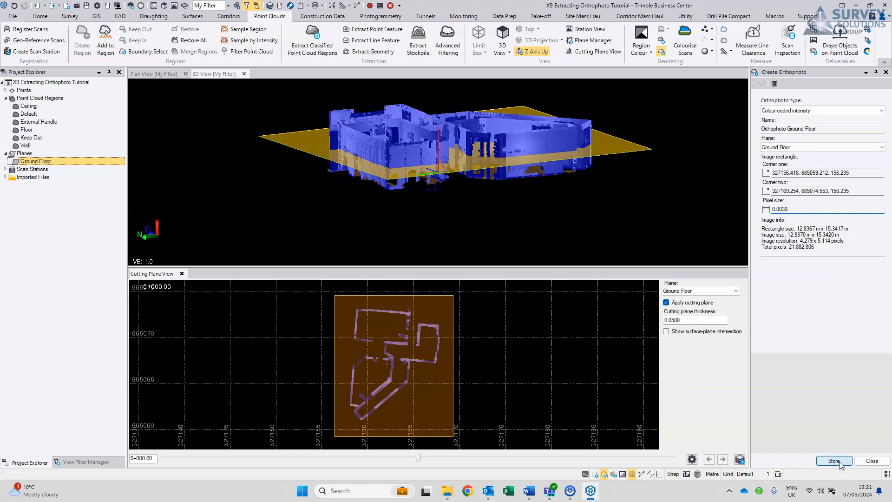
left_click(848, 466)
left_click(827, 462)
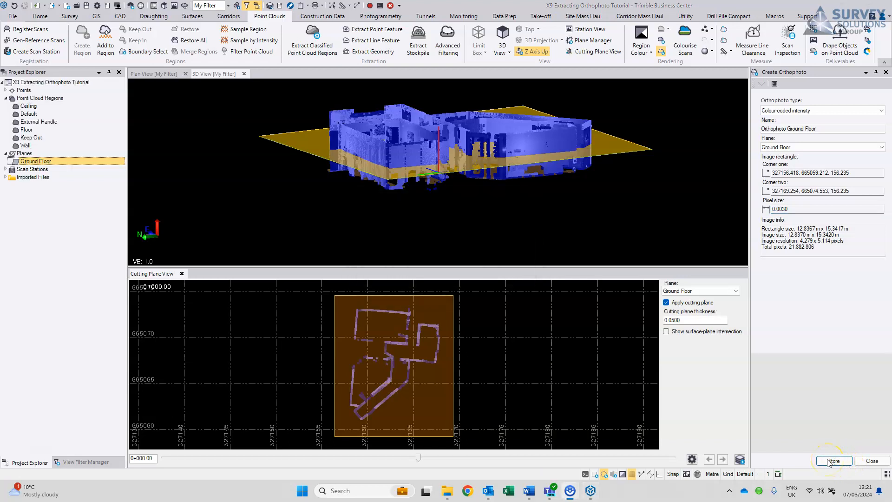
left_click(5, 177)
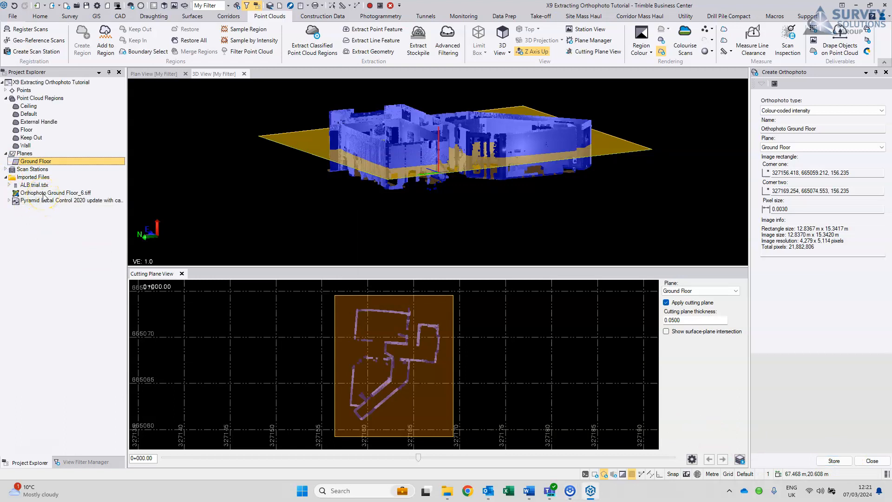
left_click(872, 461)
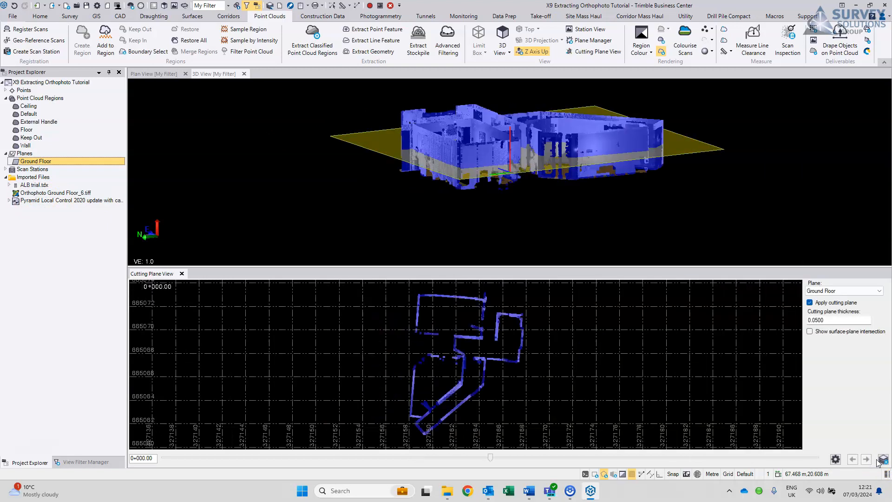
Step: Inspect the Orthophoto Ground Floor_6.tiff file in the external viewer and return to the project
left_click(41, 195)
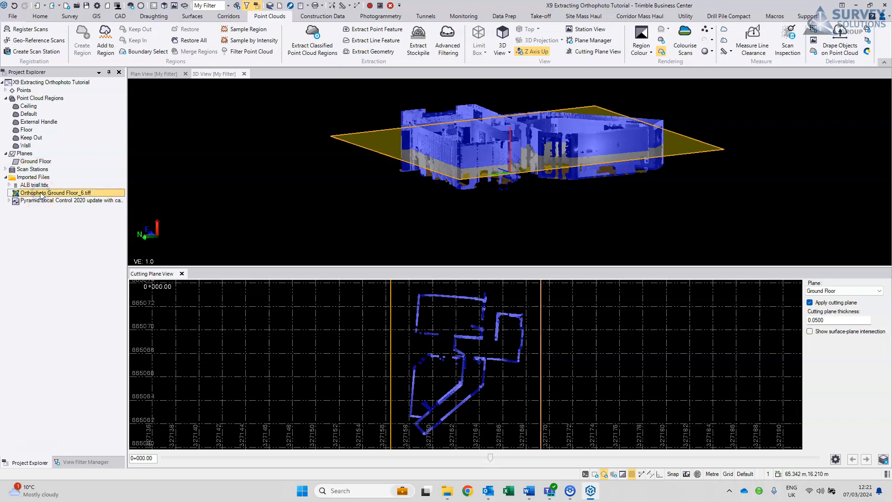
right_click(40, 193)
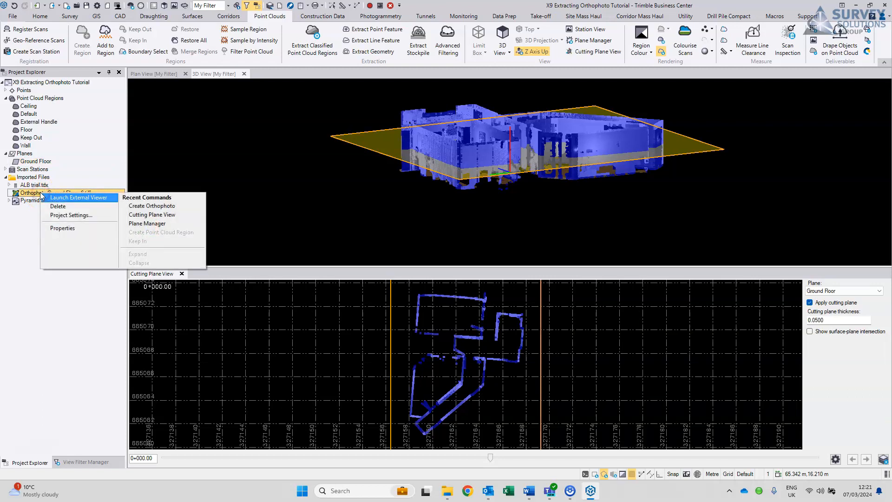
left_click(76, 202)
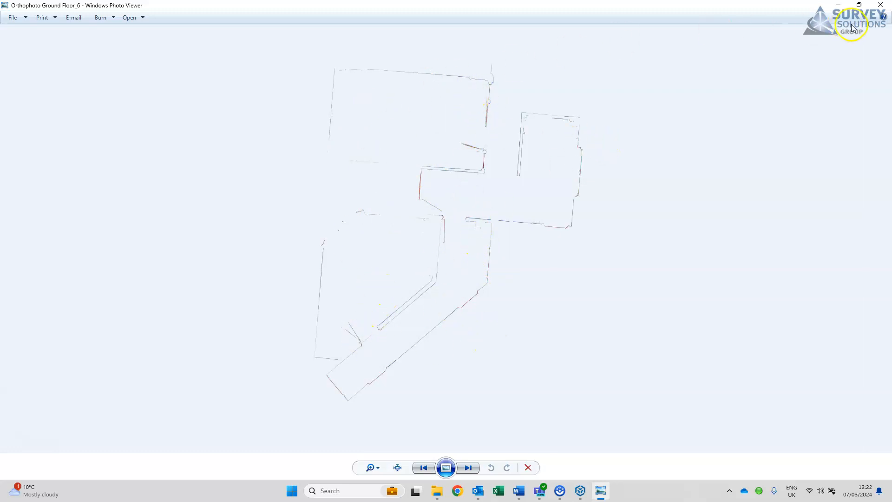
left_click(881, 7)
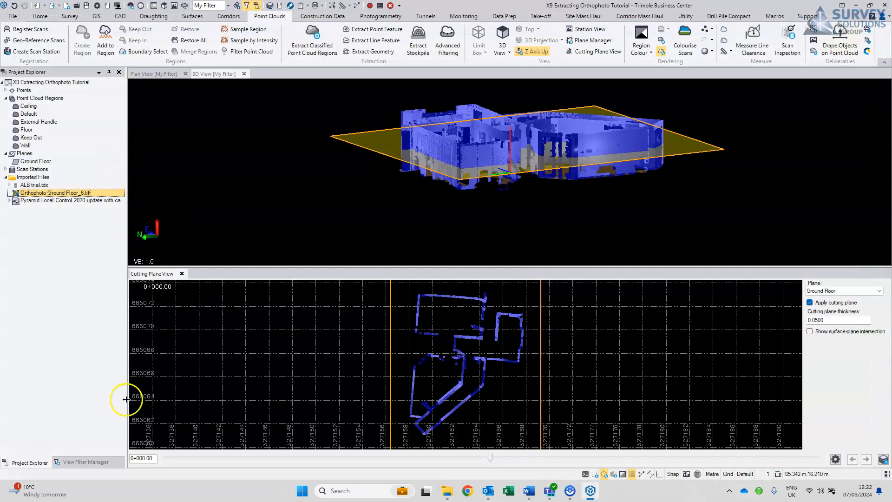
Step: Hide the Orthophoto Ground Floor_6 georeferenced image in the view filter and return to the Project Explorer
left_click(91, 467)
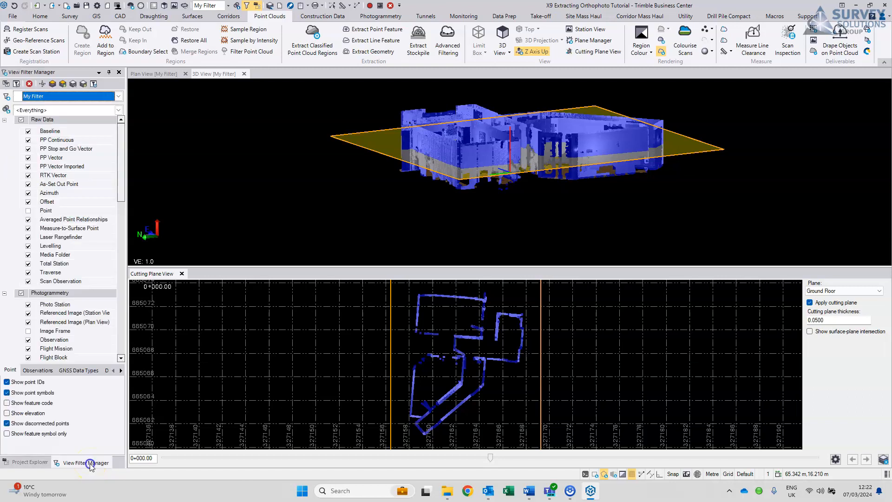
scroll(100, 298, "down", 5)
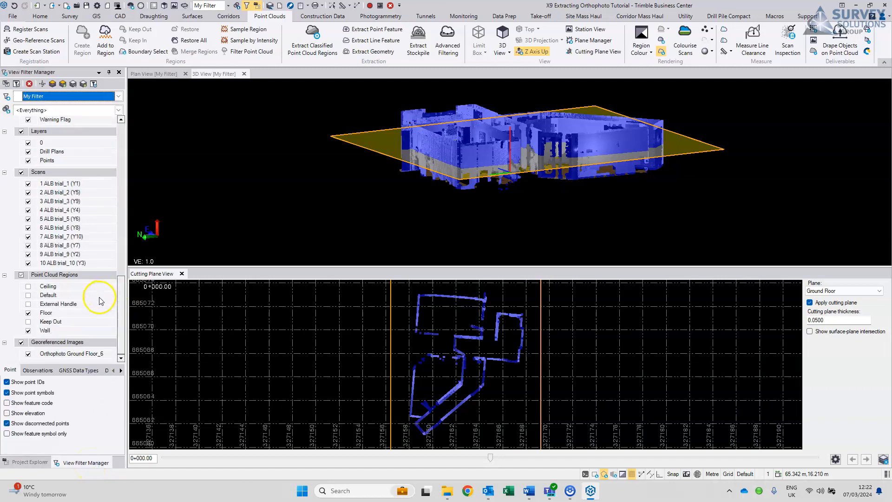
left_click(28, 355)
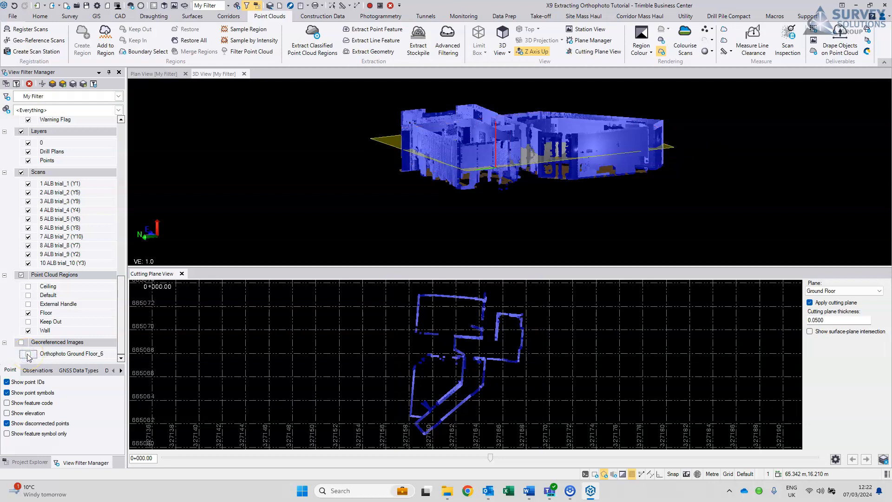
left_click(28, 356)
left_click(28, 356)
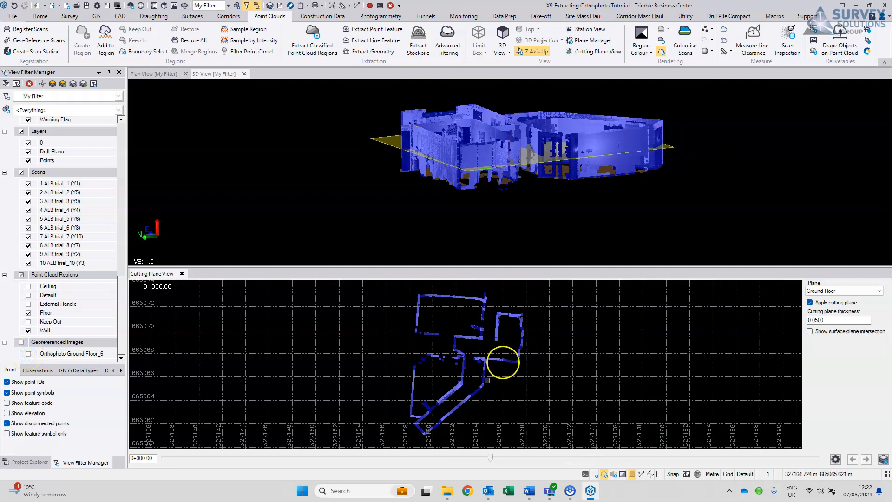
left_click(34, 465)
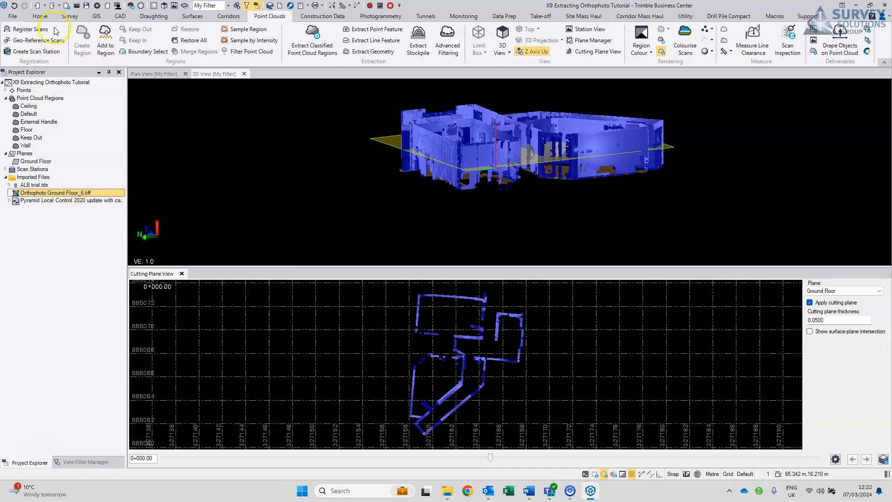
Step: Set up a CAD export of Orthophoto Ground Floor_6.tiff with the DWG exporter to X9 Extracting Orthophoto Tutorial.dwg
left_click(42, 17)
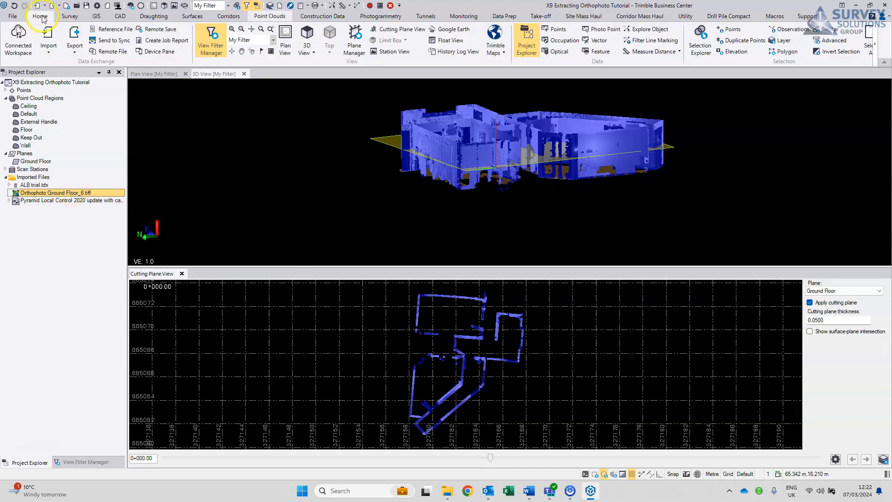
left_click(76, 37)
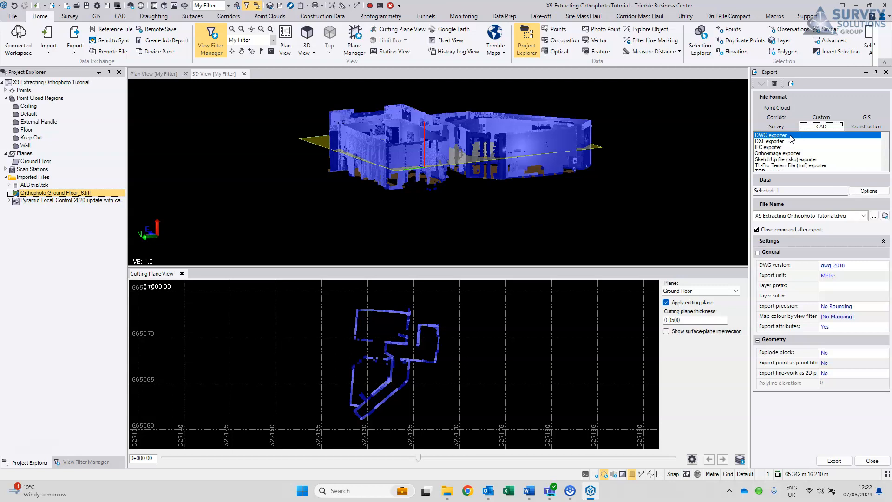
left_click(91, 196)
left_click(789, 191)
left_click(874, 217)
left_click(830, 216)
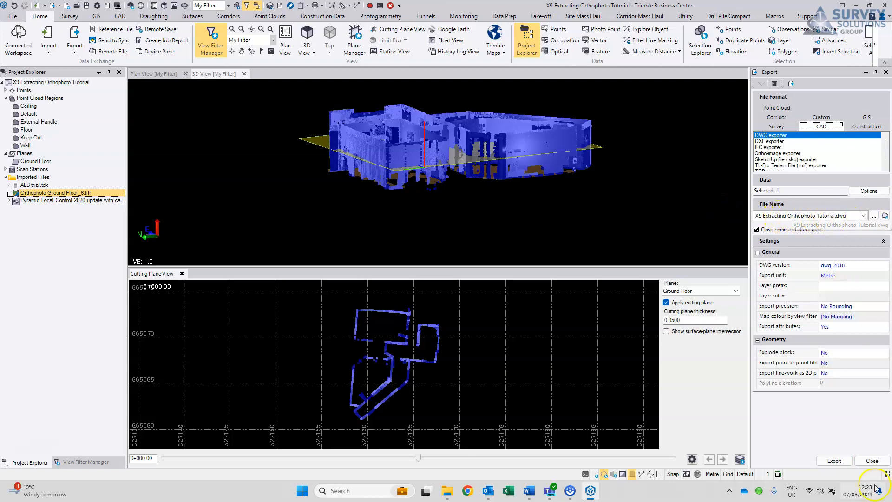
Step: Run the DWG export of the orthophoto and overwrite the existing file
left_click(841, 463)
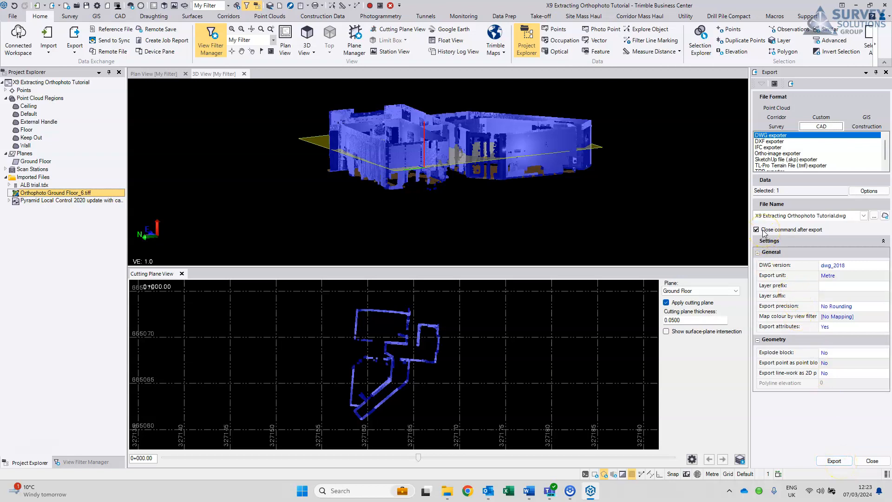
left_click(841, 462)
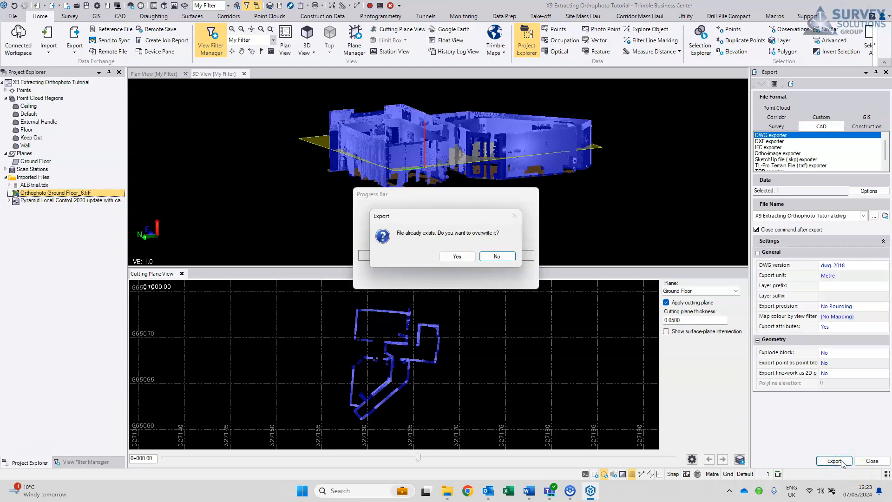
left_click(460, 257)
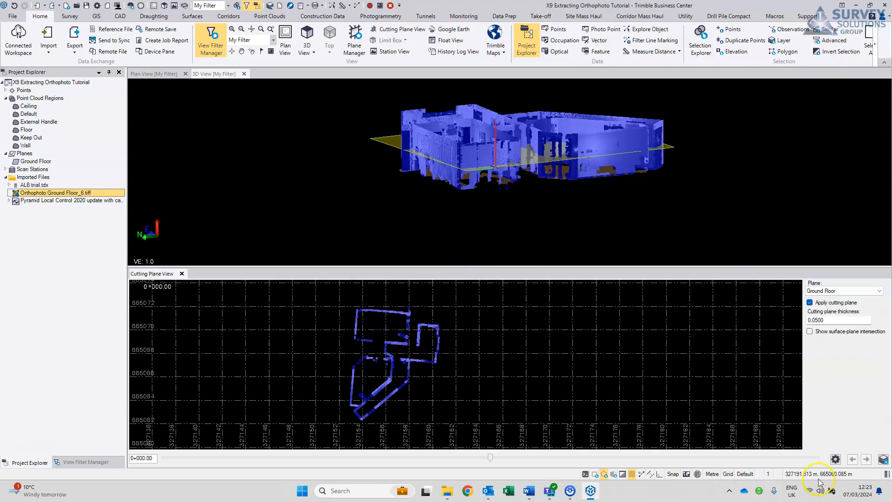